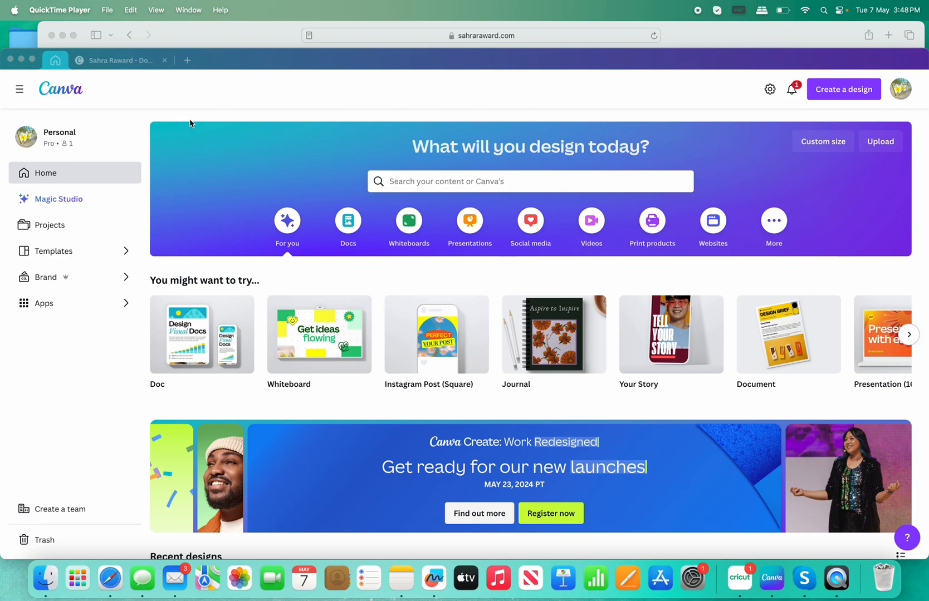
Check the Blue Gum shop page, then review the Silky Gum, Blue Gum and Dreamtime label sheet.
{"action": "left_click", "coordinate": [237, 37]}
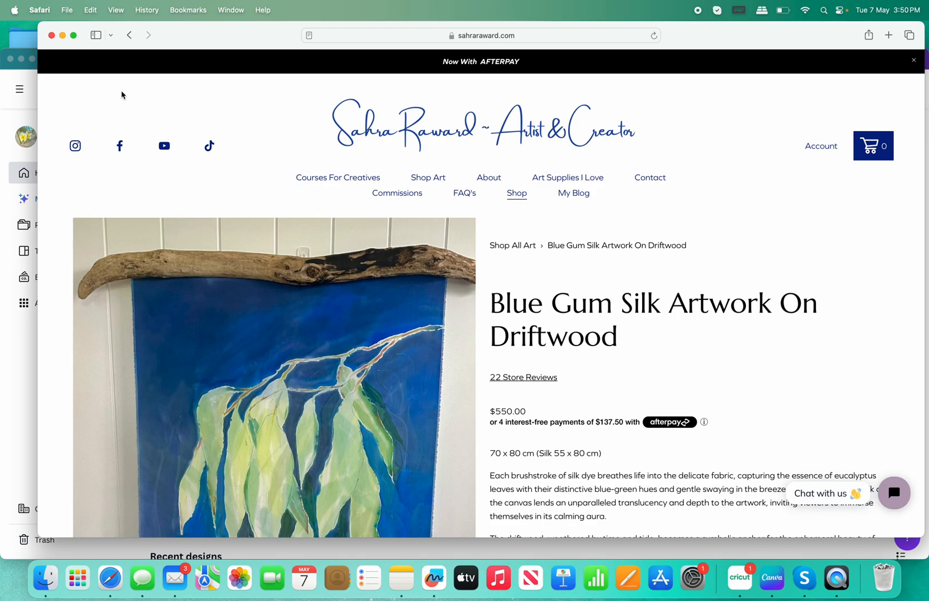
{"action": "left_click", "coordinate": [12, 82]}
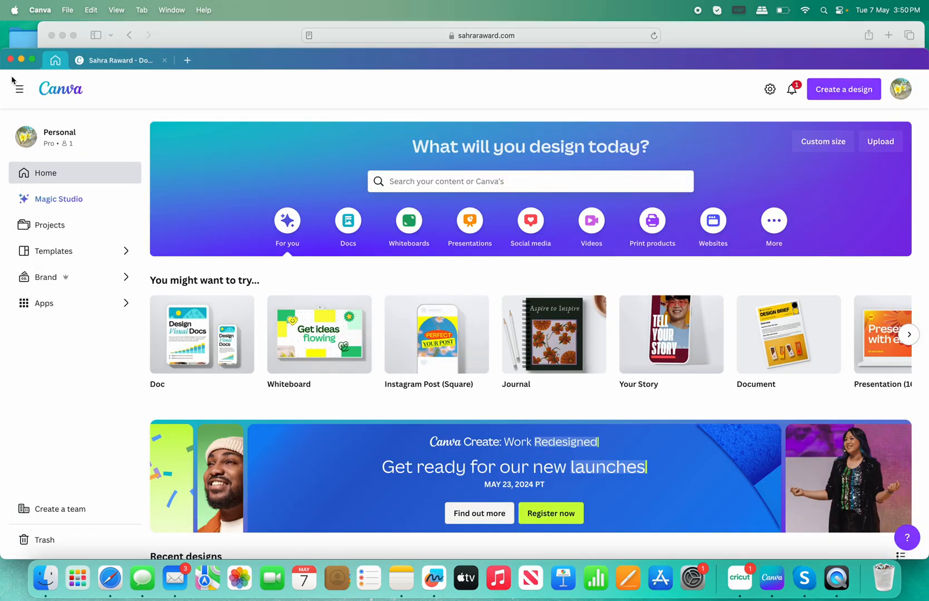
{"action": "left_click", "coordinate": [113, 65]}
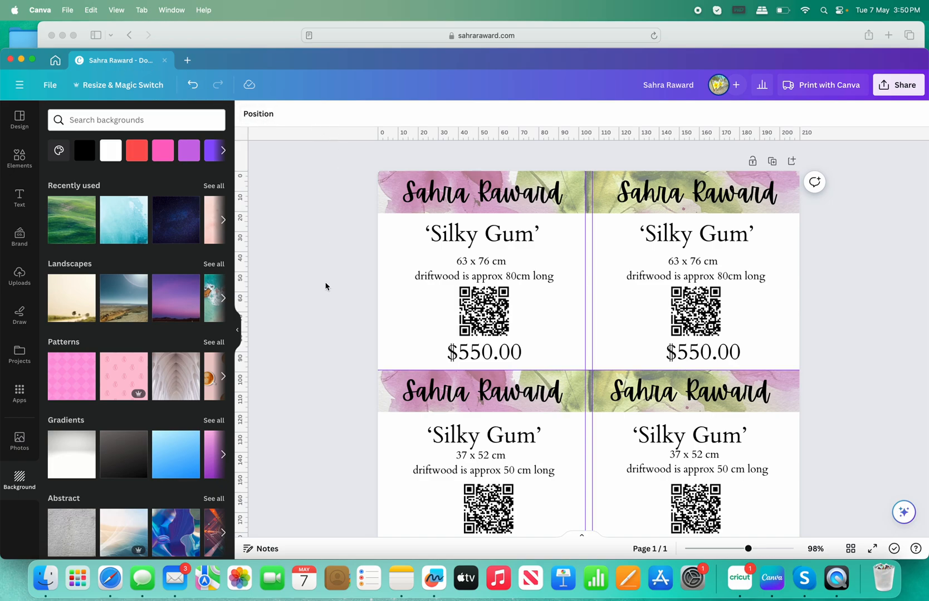
{"action": "scroll", "coordinate": [387, 329], "scroll_direction": "down", "scroll_amount": 2}
{"action": "scroll", "coordinate": [386, 329], "scroll_direction": "down", "scroll_amount": 10}
{"action": "scroll", "coordinate": [387, 329], "scroll_direction": "down", "scroll_amount": 1}
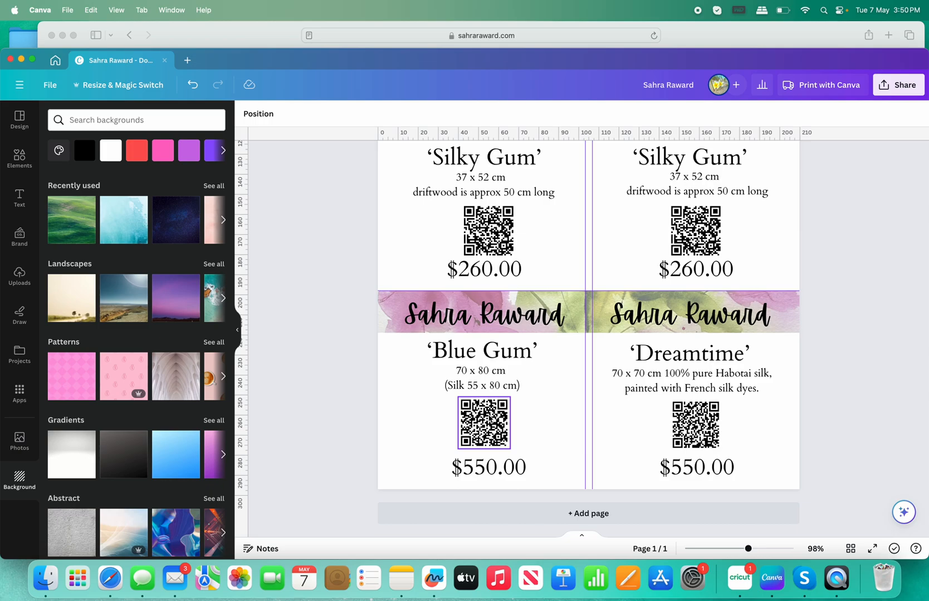
{"action": "scroll", "coordinate": [362, 346], "scroll_direction": "up", "scroll_amount": 3}
{"action": "scroll", "coordinate": [360, 346], "scroll_direction": "up", "scroll_amount": 10}
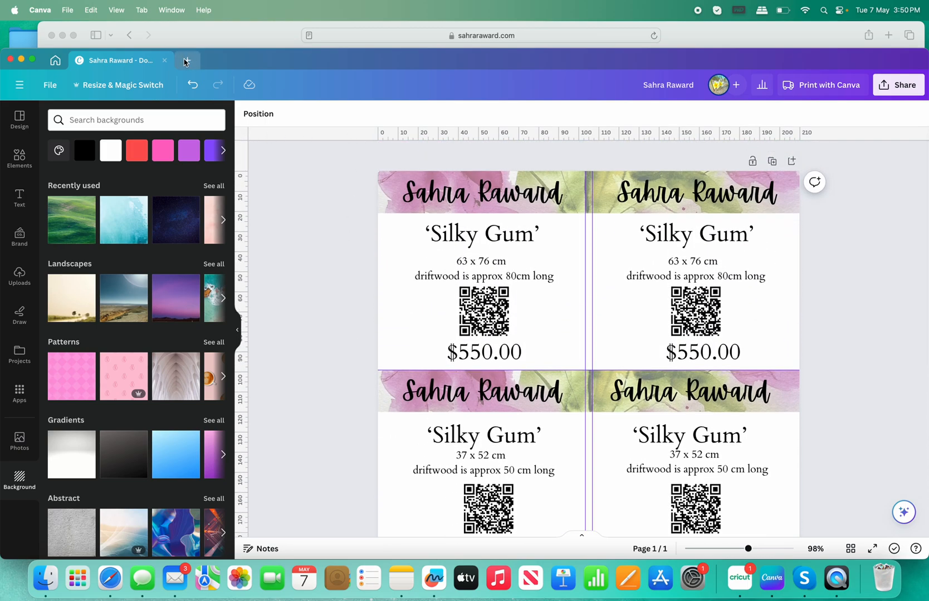
Create a new custom-size design of 20 × 20 cm.
{"action": "left_click", "coordinate": [186, 61]}
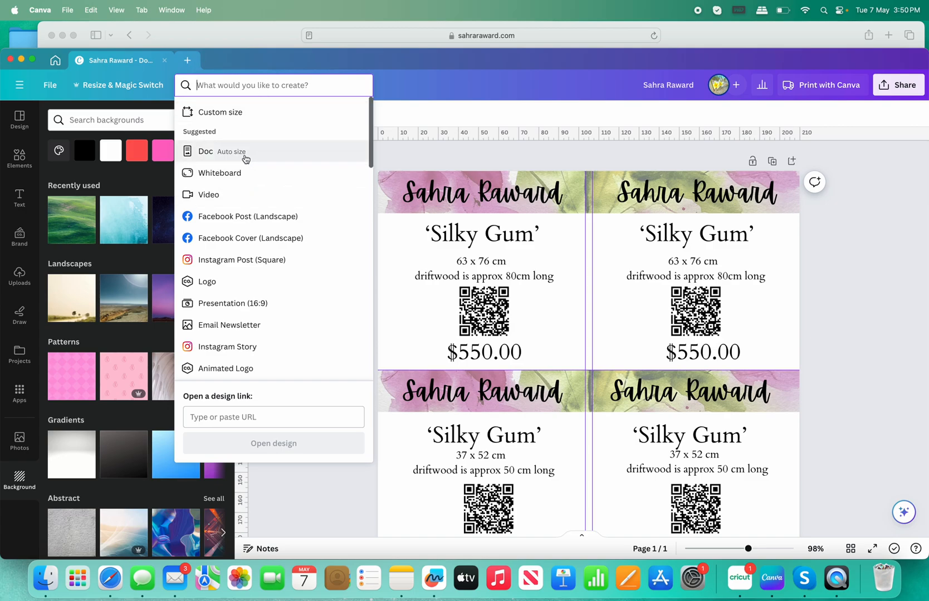
{"action": "left_click", "coordinate": [237, 111]}
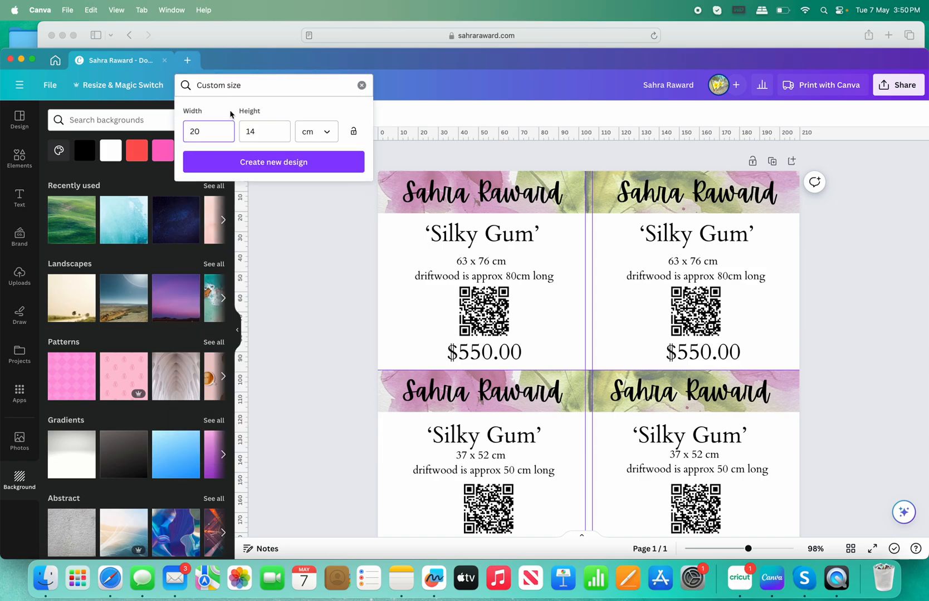
{"action": "left_click", "coordinate": [210, 132]}
{"action": "left_click", "coordinate": [262, 129]}
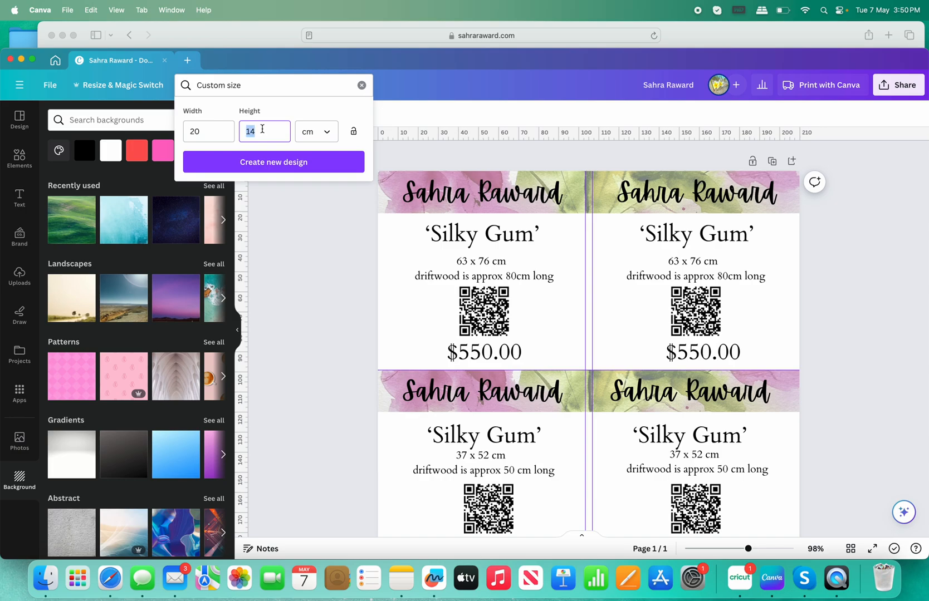
{"action": "type", "text": "20"}
{"action": "left_click", "coordinate": [304, 164]}
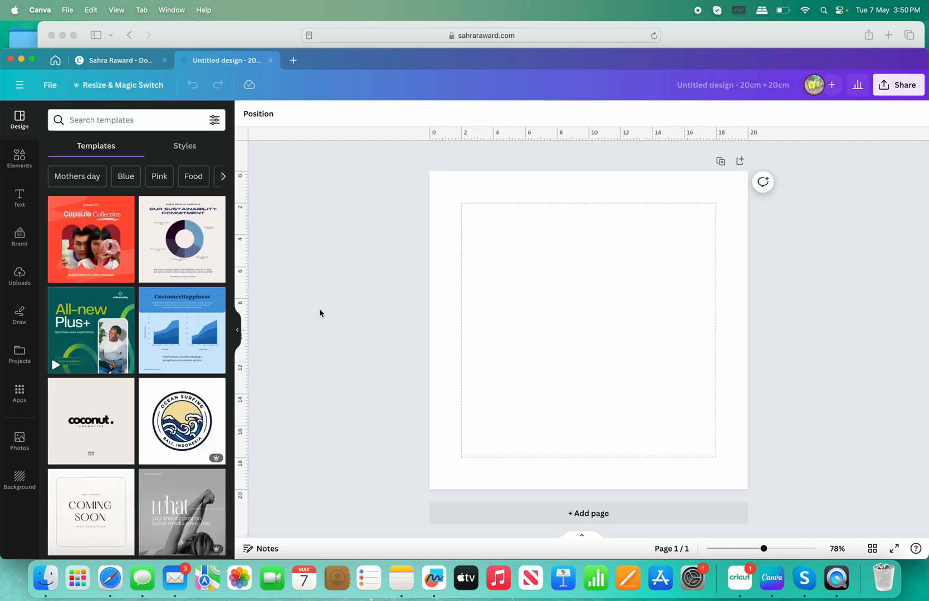
Find the pink floral watercolour painting among the uploads and add it to the page.
{"action": "mouse_move", "coordinate": [50, 371]}
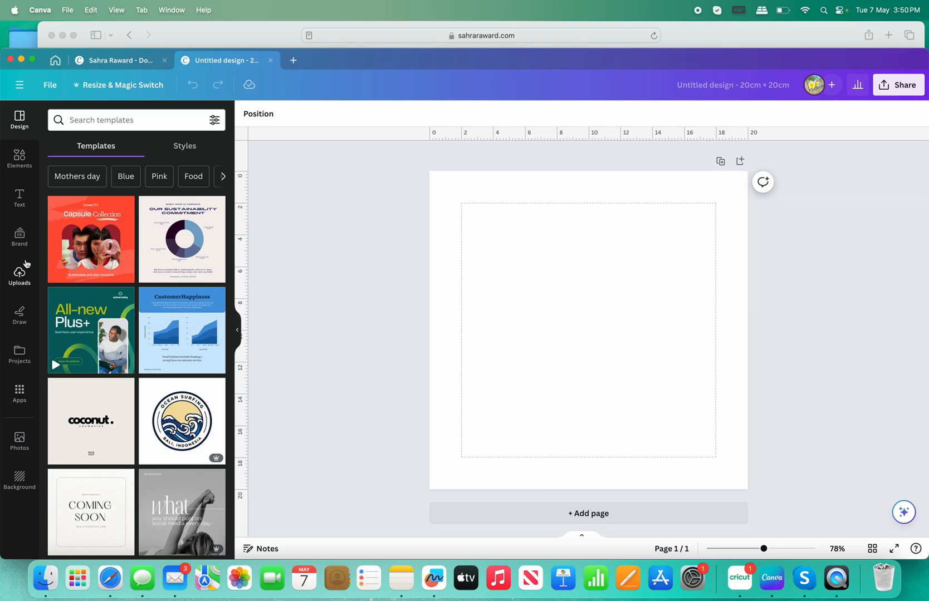
{"action": "left_click", "coordinate": [20, 273]}
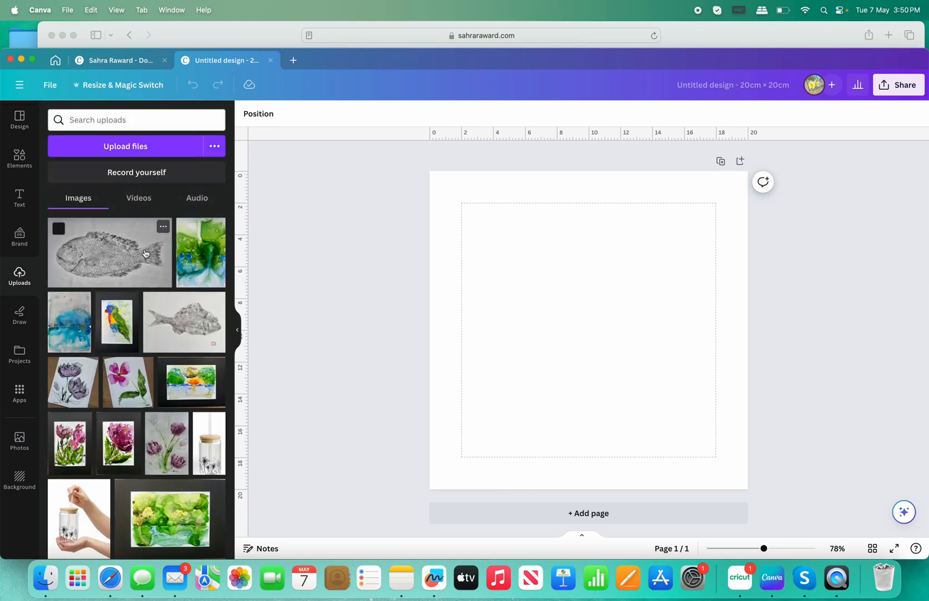
{"action": "scroll", "coordinate": [133, 284], "scroll_direction": "down", "scroll_amount": 10}
{"action": "scroll", "coordinate": [134, 284], "scroll_direction": "down", "scroll_amount": 5}
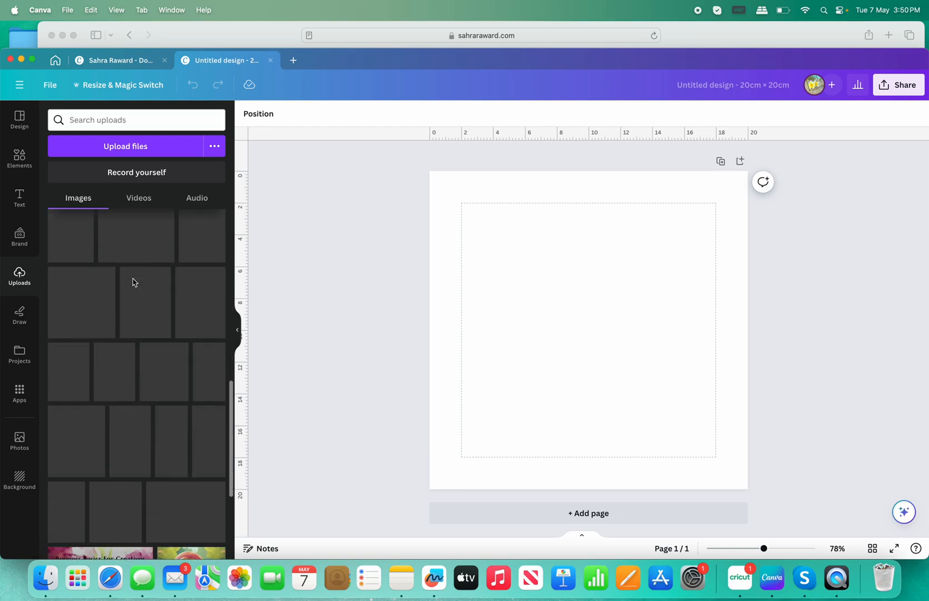
{"action": "scroll", "coordinate": [134, 283], "scroll_direction": "down", "scroll_amount": 5}
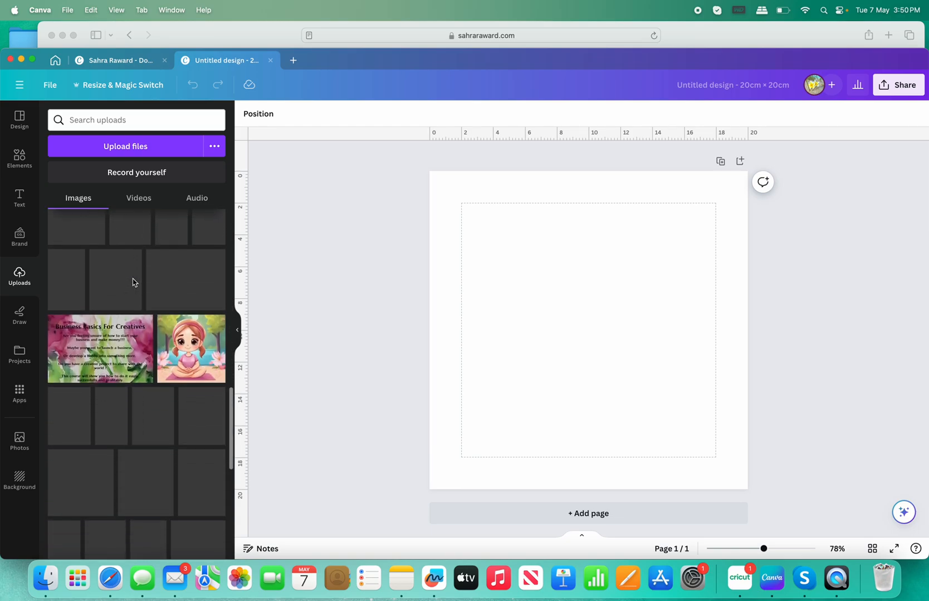
{"action": "scroll", "coordinate": [134, 282], "scroll_direction": "up", "scroll_amount": 8}
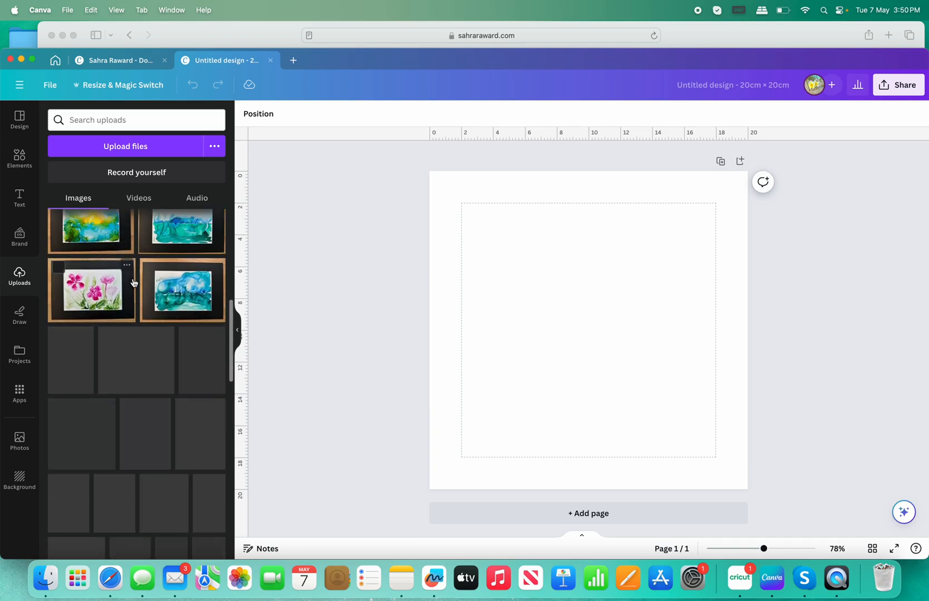
{"action": "scroll", "coordinate": [134, 282], "scroll_direction": "down", "scroll_amount": 10}
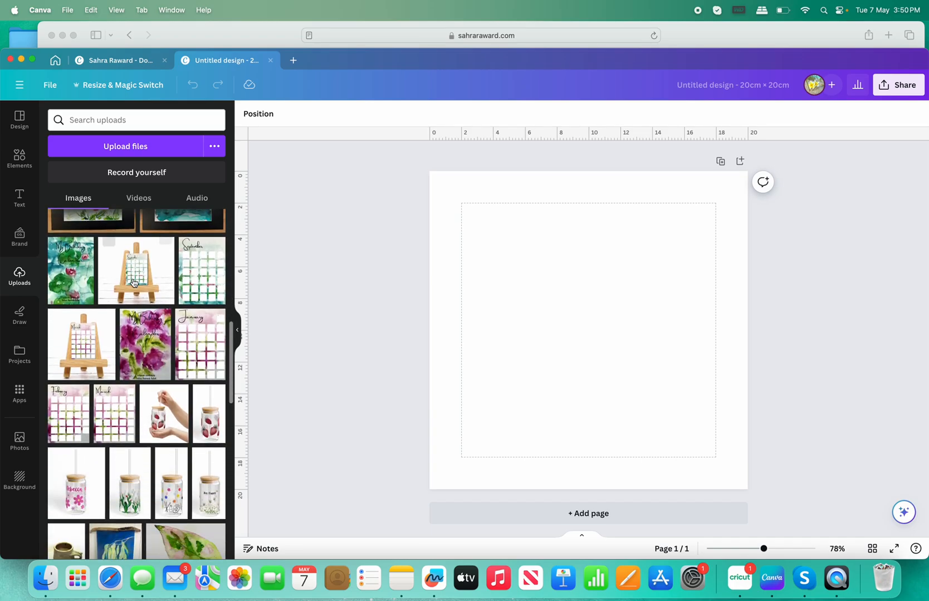
{"action": "scroll", "coordinate": [133, 283], "scroll_direction": "down", "scroll_amount": 5}
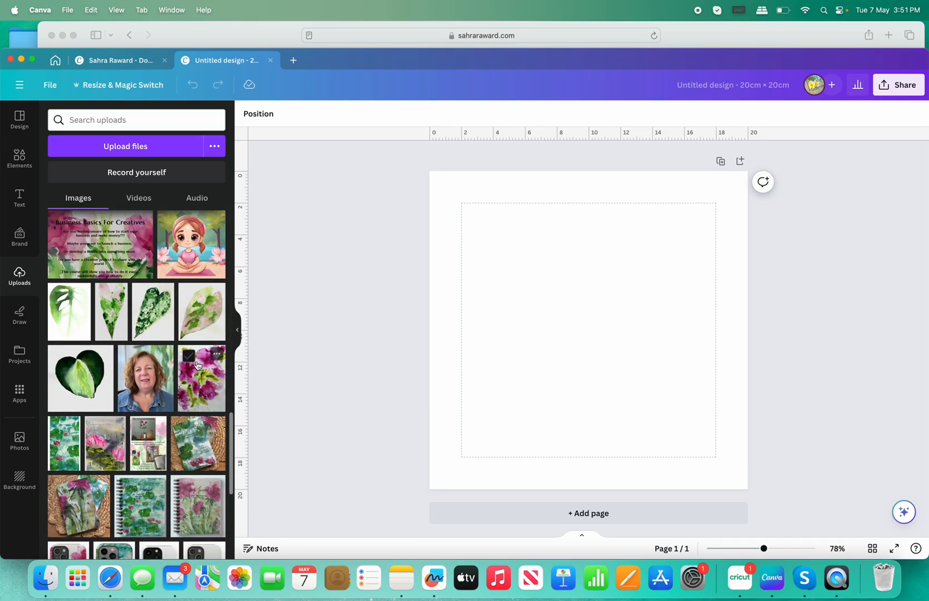
{"action": "left_click", "coordinate": [188, 356]}
{"action": "left_click", "coordinate": [211, 399]}
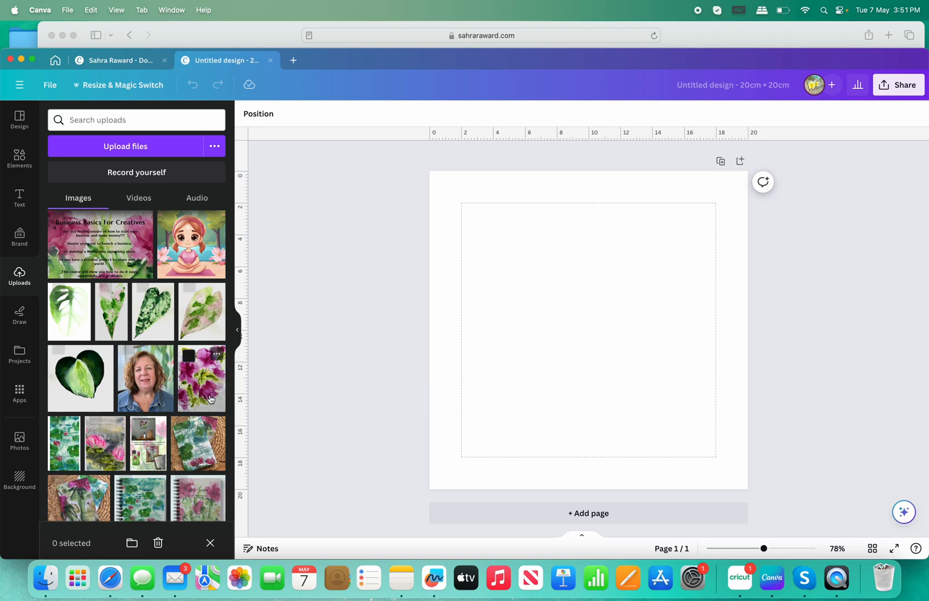
Make the pink floral painting the page background and fade it to transparency 53.
{"action": "left_click", "coordinate": [606, 184]}
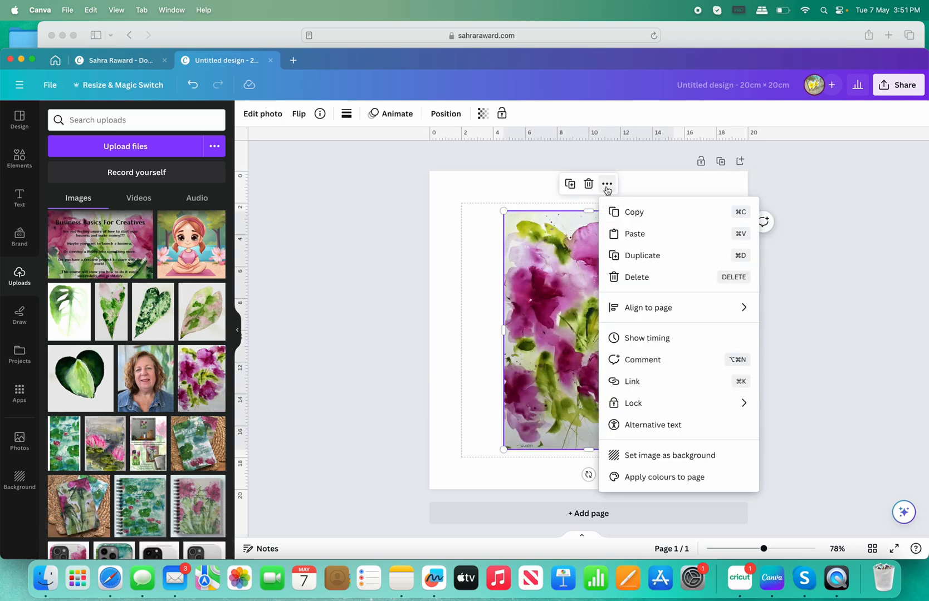
{"action": "left_click", "coordinate": [668, 456]}
{"action": "left_click", "coordinate": [616, 303]}
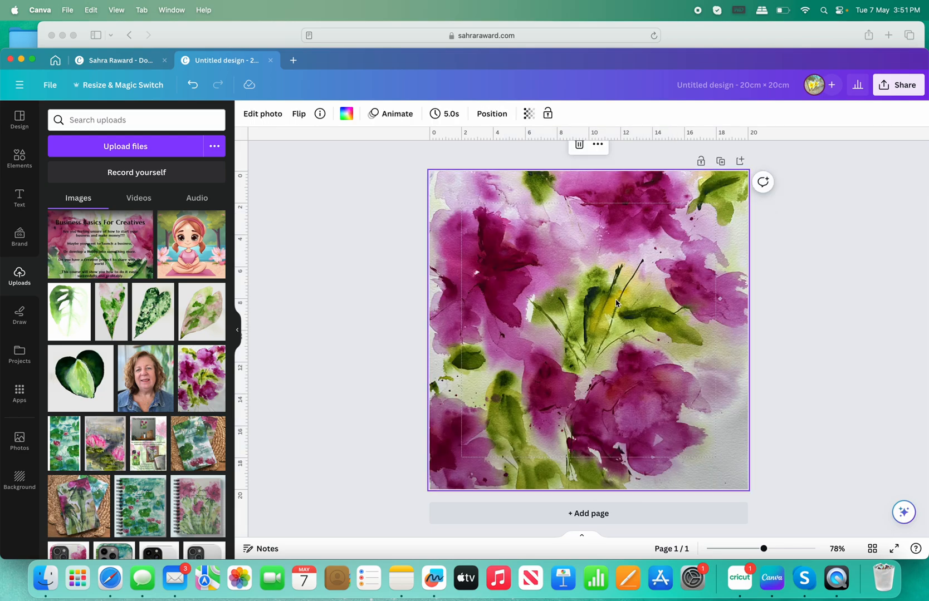
{"action": "left_click", "coordinate": [529, 113]}
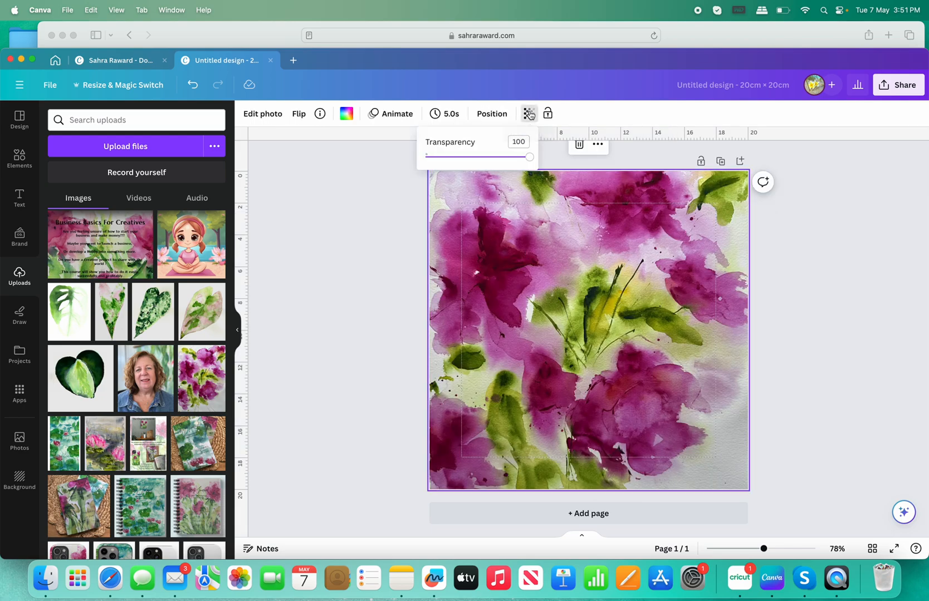
{"action": "left_click", "coordinate": [480, 157]}
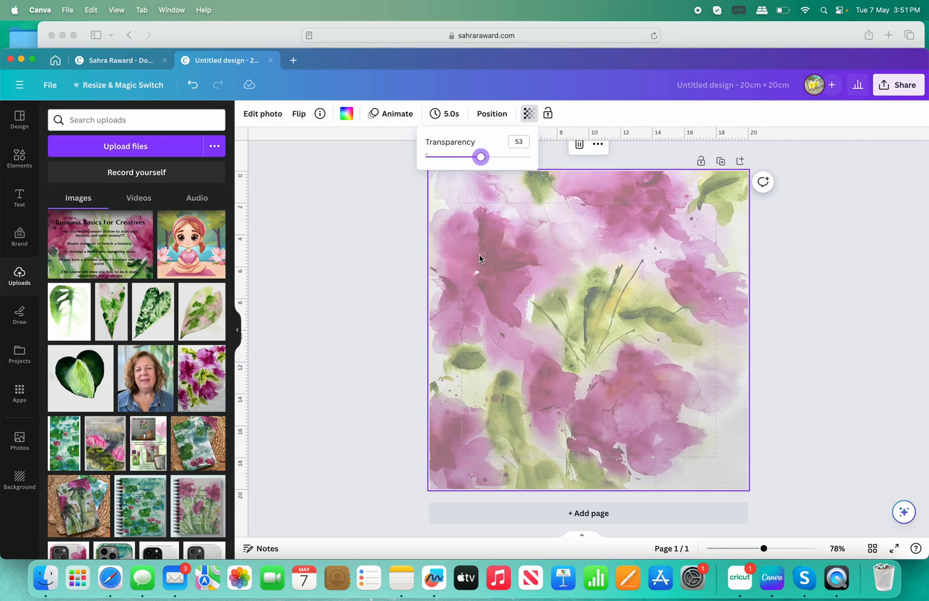
{"action": "left_click", "coordinate": [354, 278]}
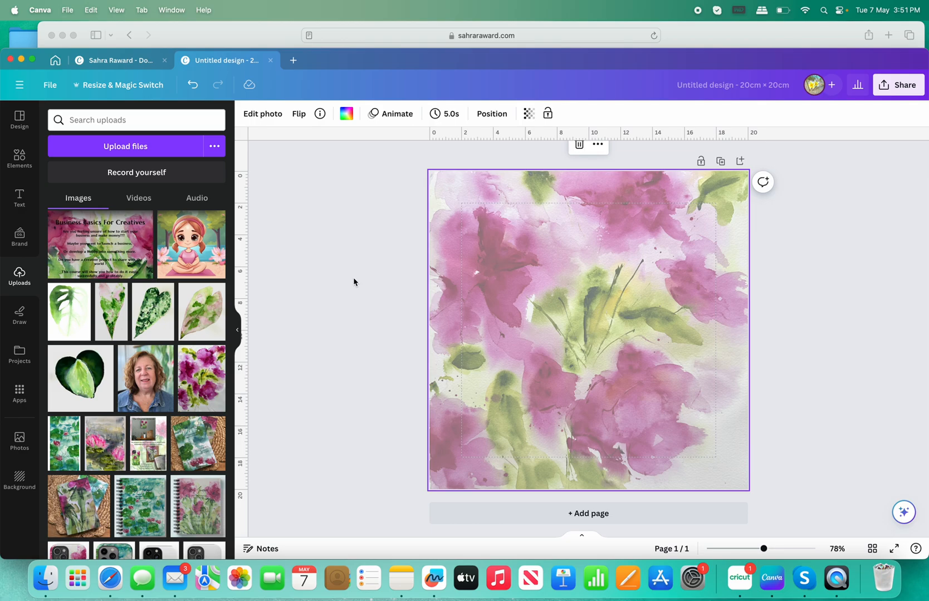
Add a Subtitle text box to the page, checking the shop page for the artwork title.
{"action": "left_click", "coordinate": [20, 196]}
{"action": "left_click", "coordinate": [98, 242]}
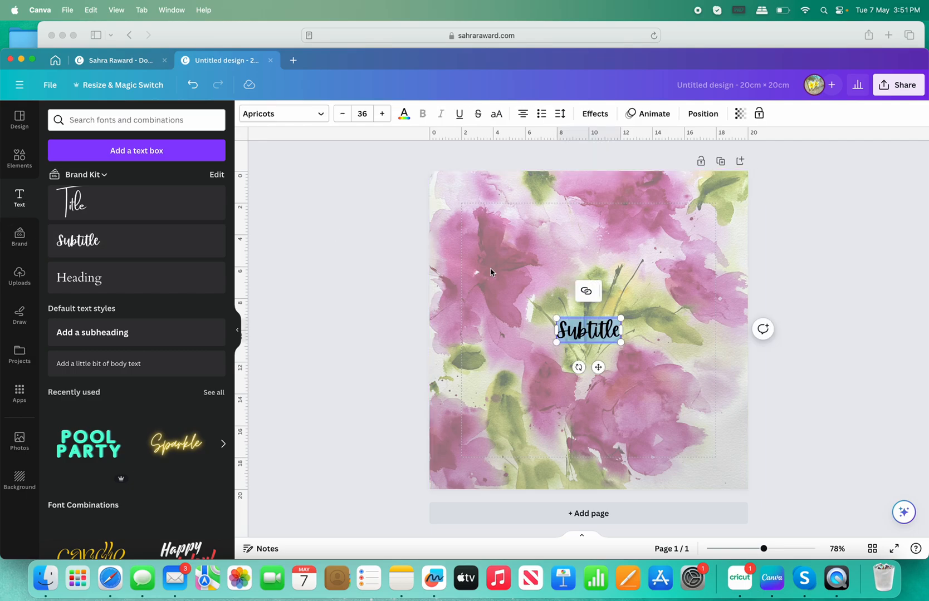
{"action": "left_click", "coordinate": [257, 35]}
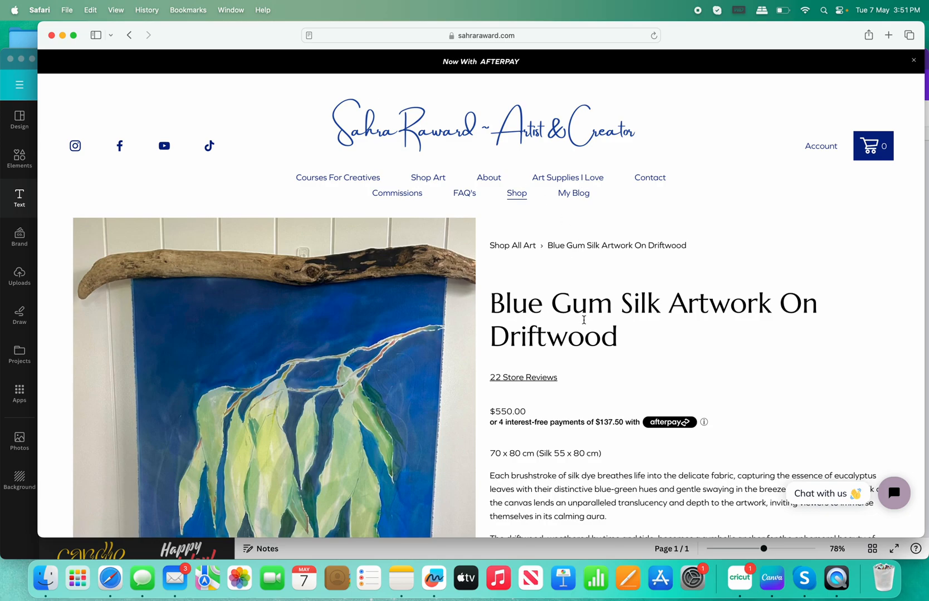
{"action": "left_click", "coordinate": [31, 85]}
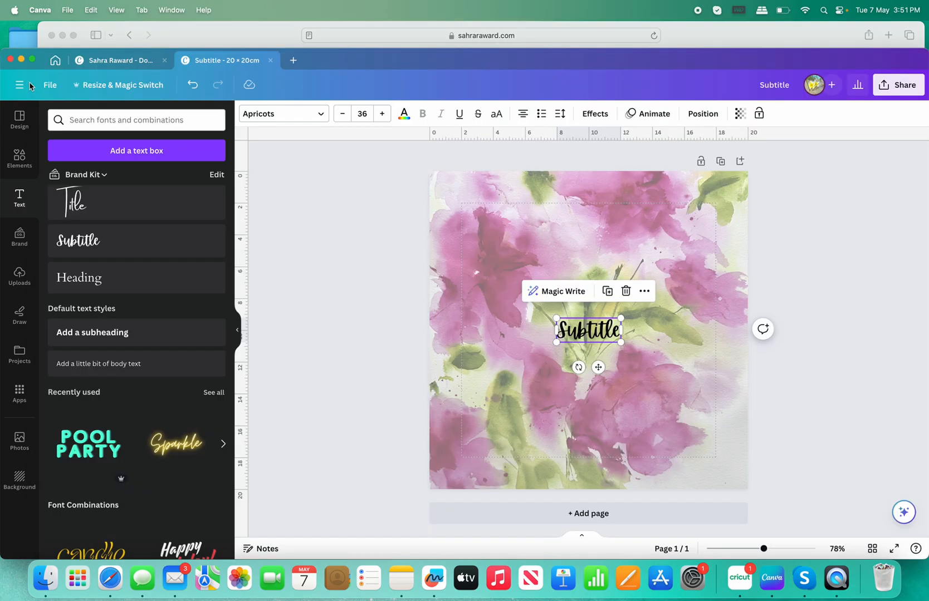
Change the Subtitle text to 'Blue Gum' and move it to the upper-middle of the page.
{"action": "double_click", "coordinate": [614, 331]}
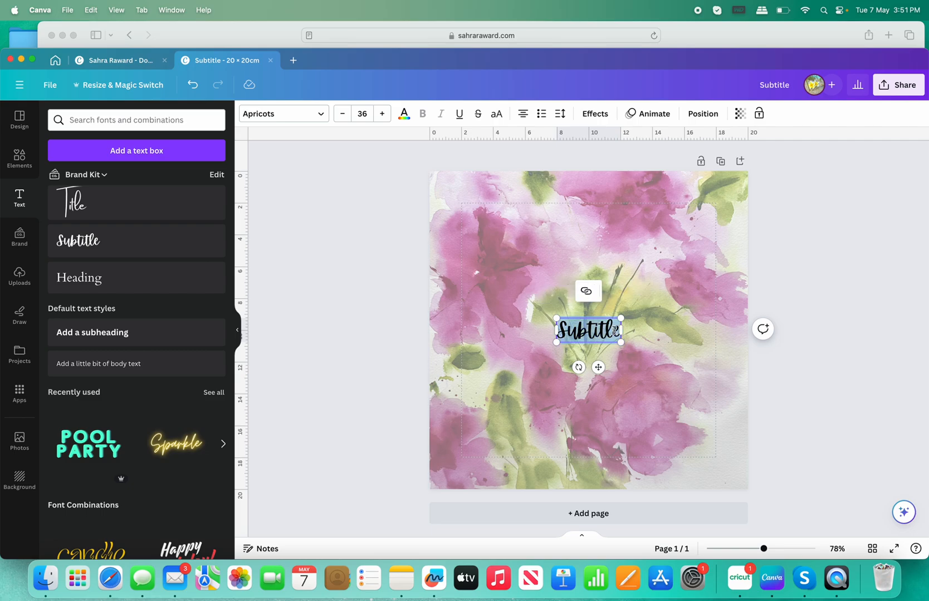
{"action": "type", "text": "Blue Gum"}
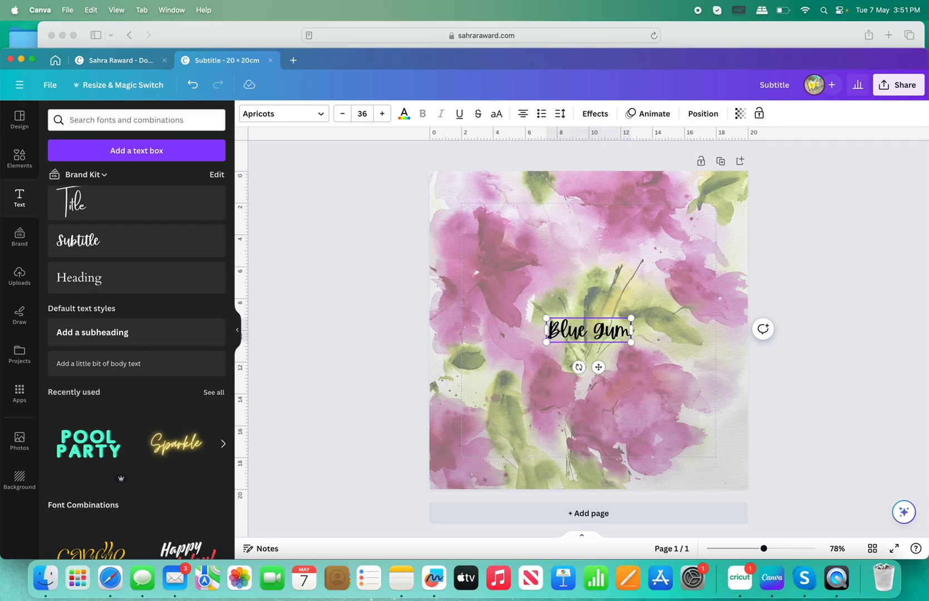
{"action": "key", "text": "BackSpace"}
{"action": "key", "text": "BackSpace"}
{"action": "key", "text": "BackSpace"}
{"action": "key", "text": "BackSpace"}
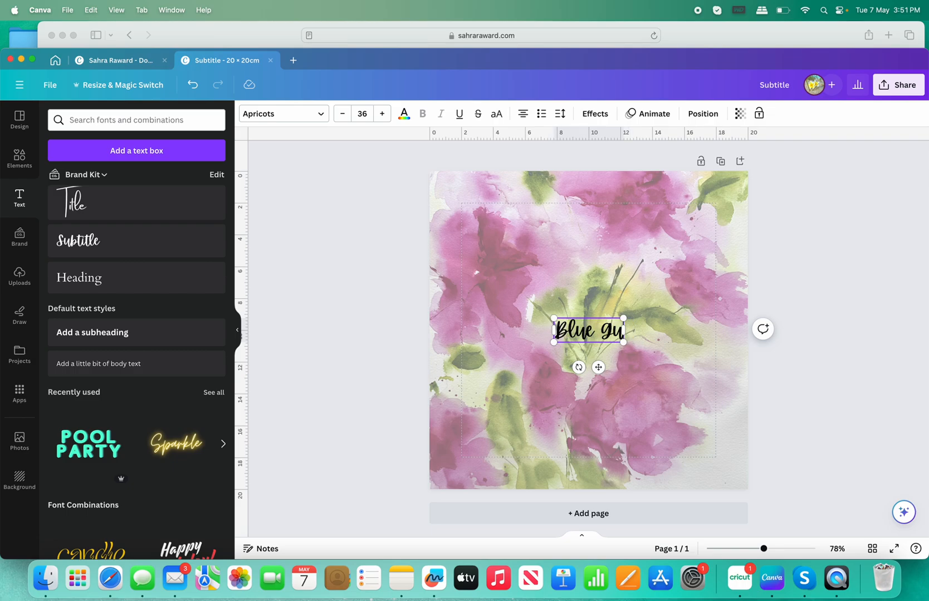
{"action": "type", "text": "g"}
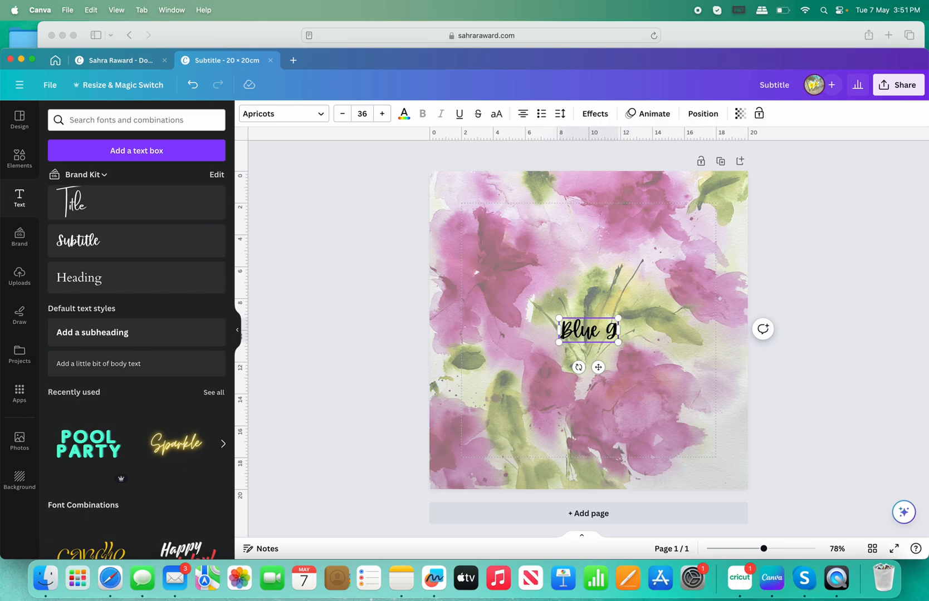
{"action": "type", "text": "um"}
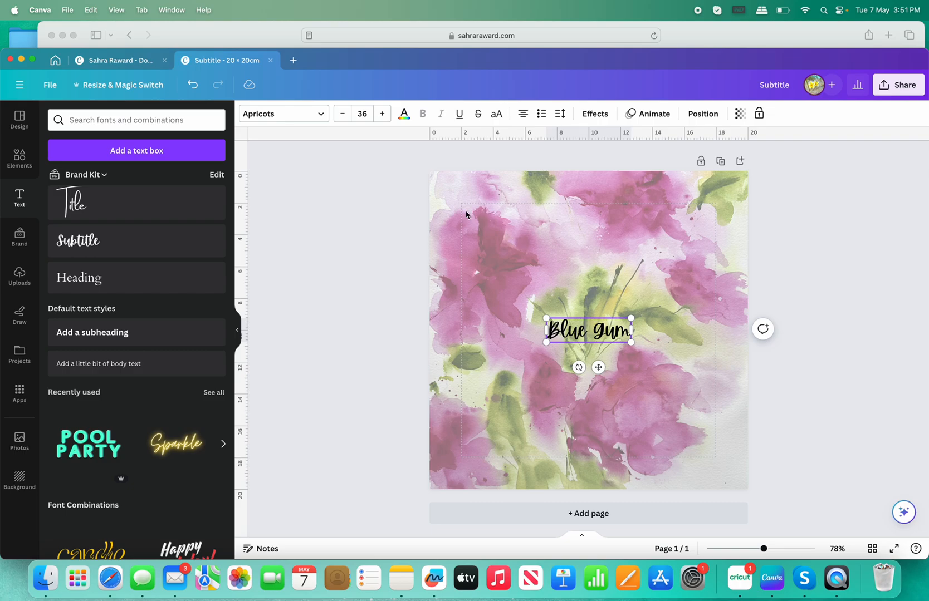
{"action": "left_click", "coordinate": [537, 367]}
{"action": "left_click", "coordinate": [593, 333]}
{"action": "left_click_drag", "start_coordinate": [593, 333], "coordinate": [580, 265]}
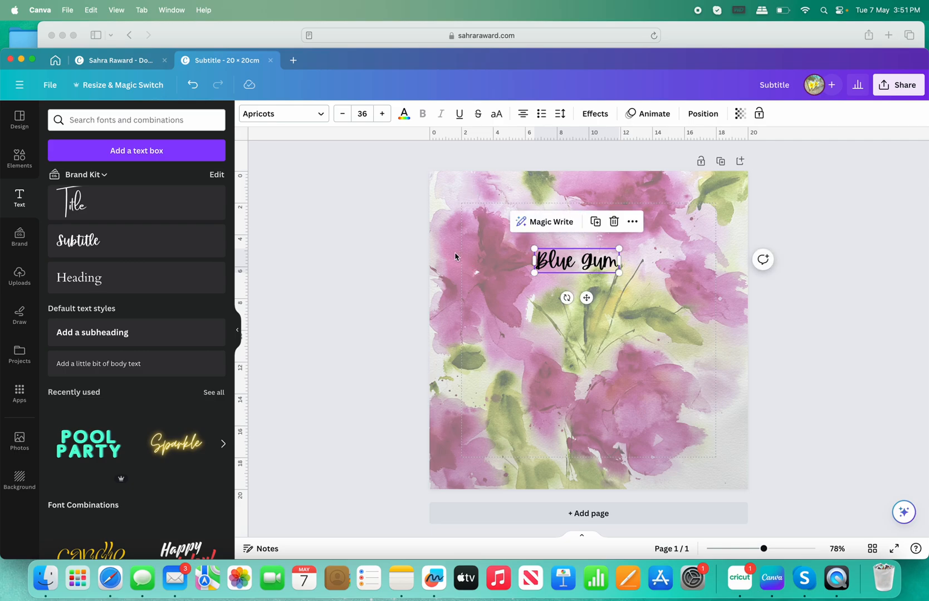
Add another Subtitle box above Blue Gum and type the artist's name into it.
{"action": "left_click", "coordinate": [102, 243]}
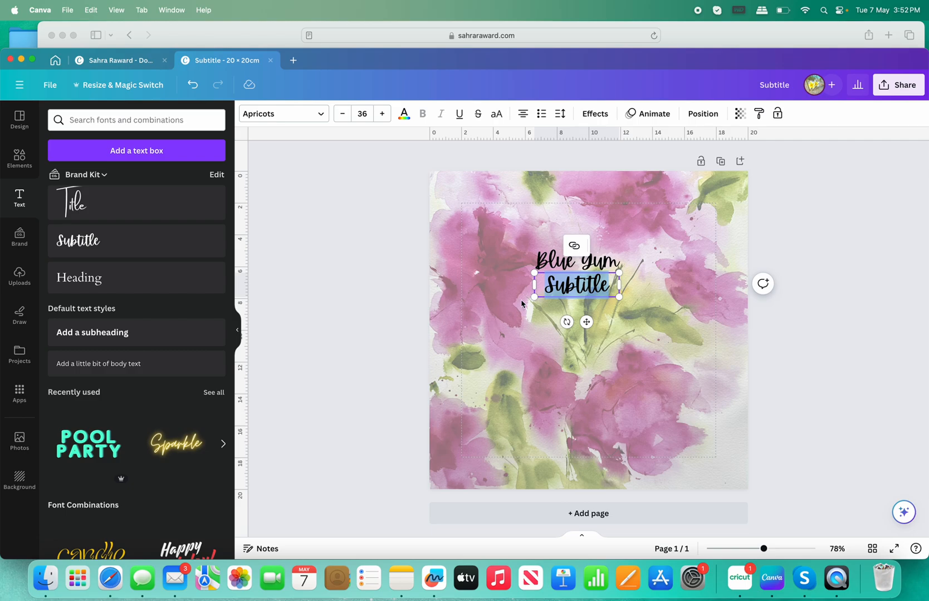
{"action": "left_click", "coordinate": [545, 318]}
{"action": "left_click", "coordinate": [585, 288]}
{"action": "left_click_drag", "start_coordinate": [586, 288], "coordinate": [588, 211]}
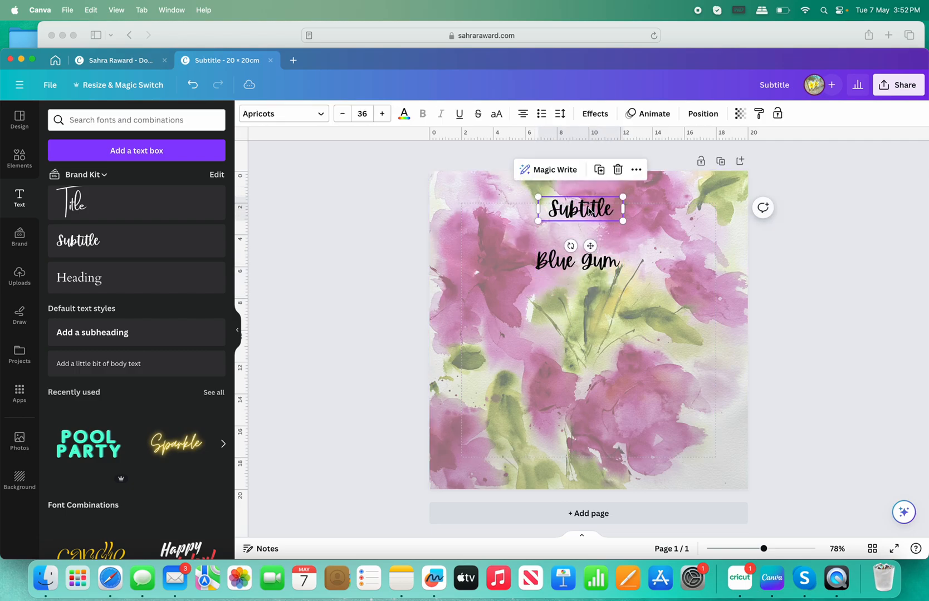
{"action": "double_click", "coordinate": [589, 211]}
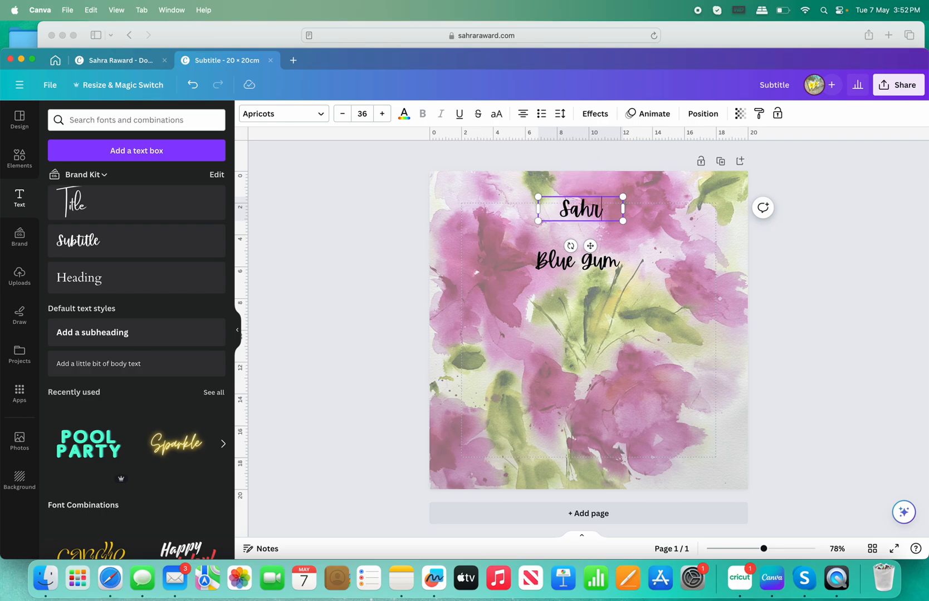
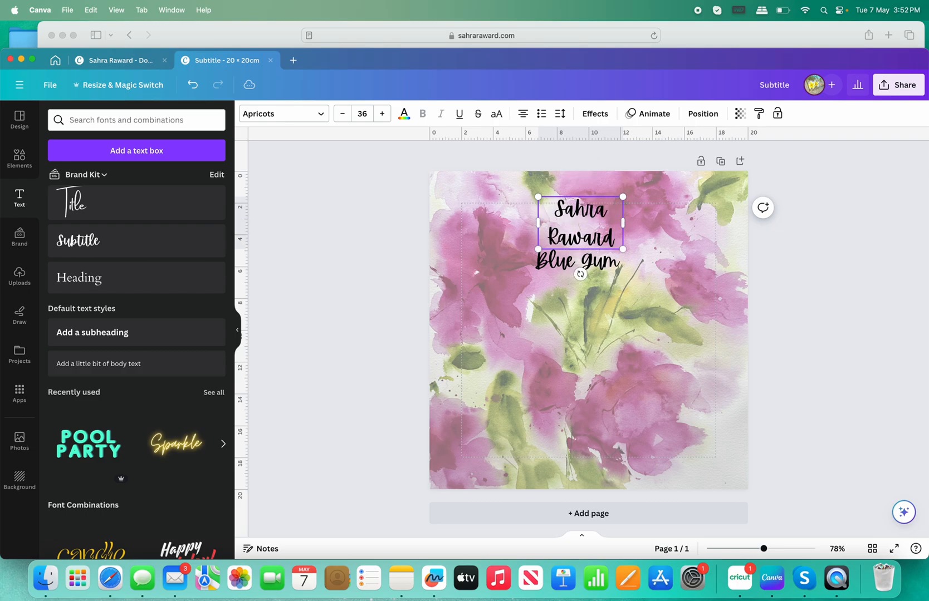
Widen the artist's name box to one line and enlarge it to font size 55.
{"action": "left_click_drag", "start_coordinate": [622, 222], "coordinate": [689, 214]}
{"action": "left_click_drag", "start_coordinate": [538, 209], "coordinate": [649, 219]}
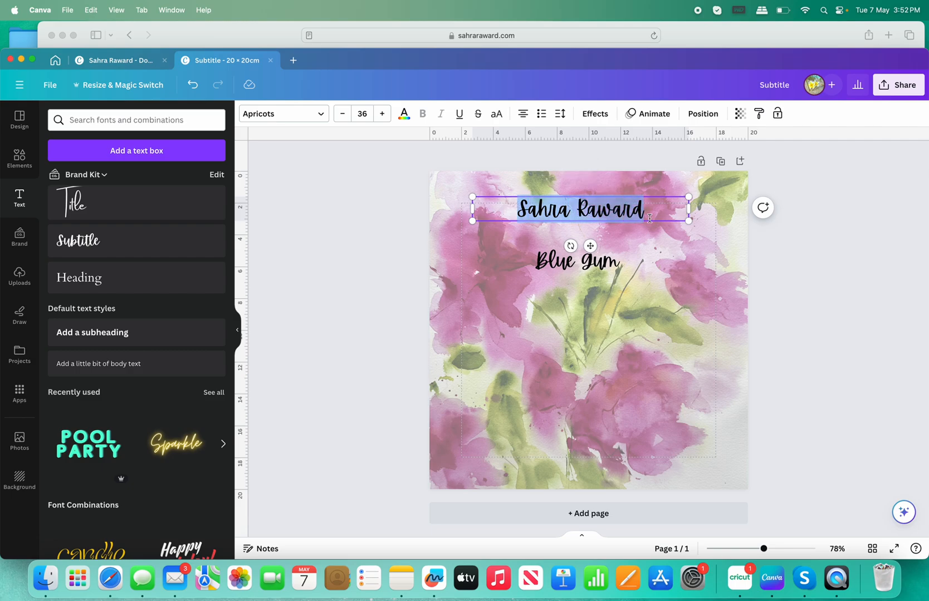
{"action": "left_click", "coordinate": [362, 115]}
{"action": "type", "text": "54"}
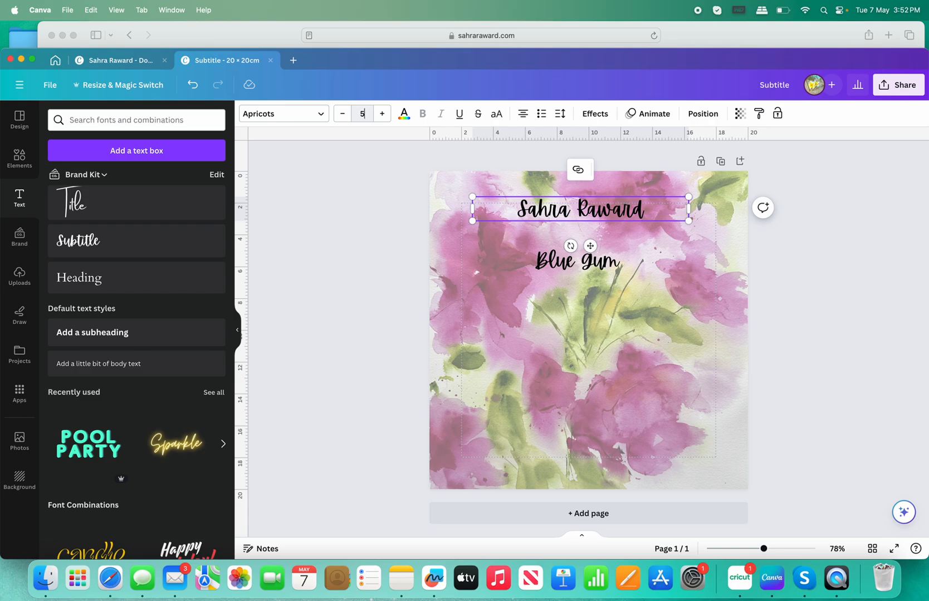
{"action": "left_click", "coordinate": [351, 229]}
{"action": "mouse_move", "coordinate": [611, 215]}
{"action": "left_mouse_down"}
{"action": "mouse_move", "coordinate": [611, 202]}
{"action": "mouse_move", "coordinate": [610, 211]}
{"action": "left_mouse_up"}
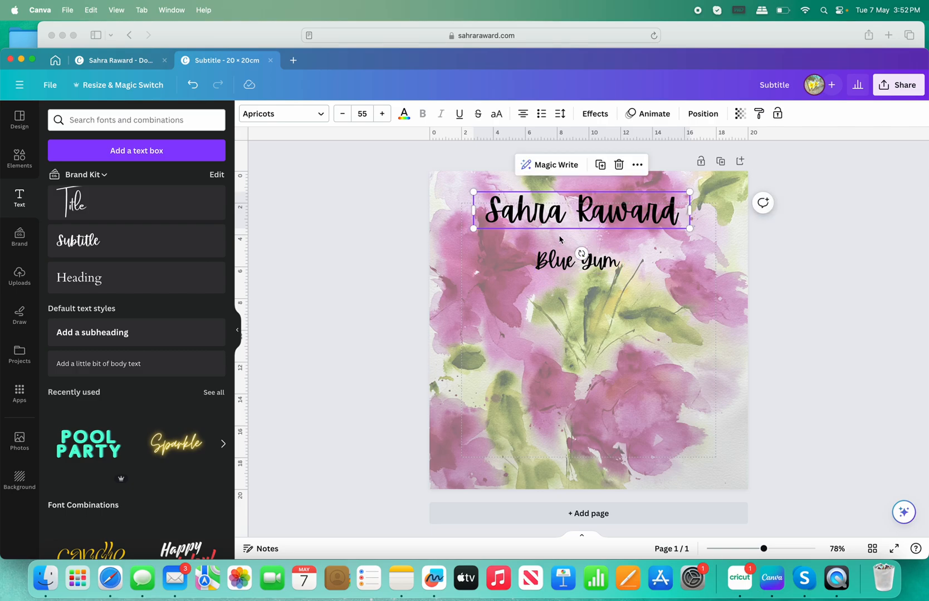
{"action": "left_click", "coordinate": [589, 279]}
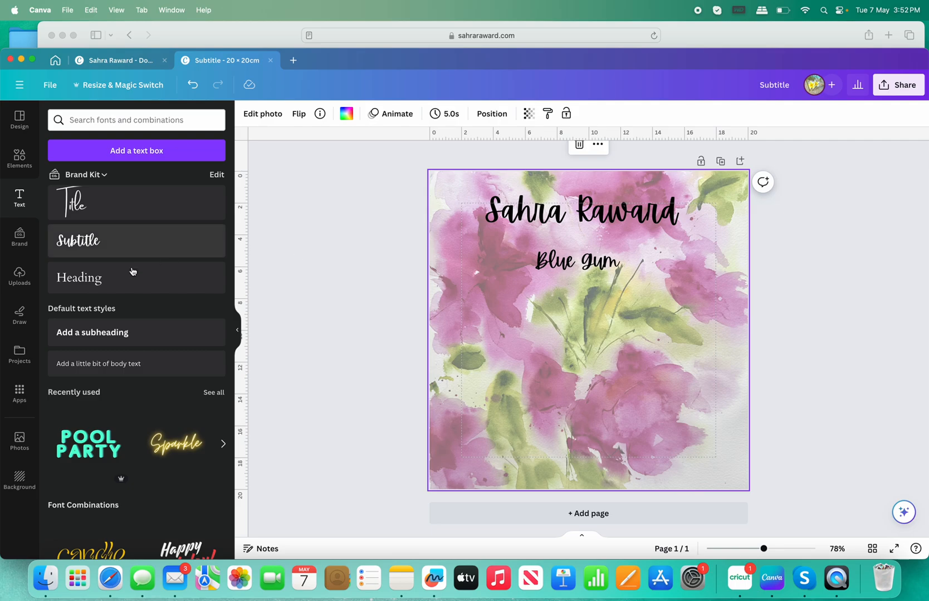
Add a Heading text box below Blue Gum and set its font size to 15.
{"action": "left_click", "coordinate": [109, 284]}
{"action": "left_click", "coordinate": [362, 114]}
{"action": "type", "text": "15"}
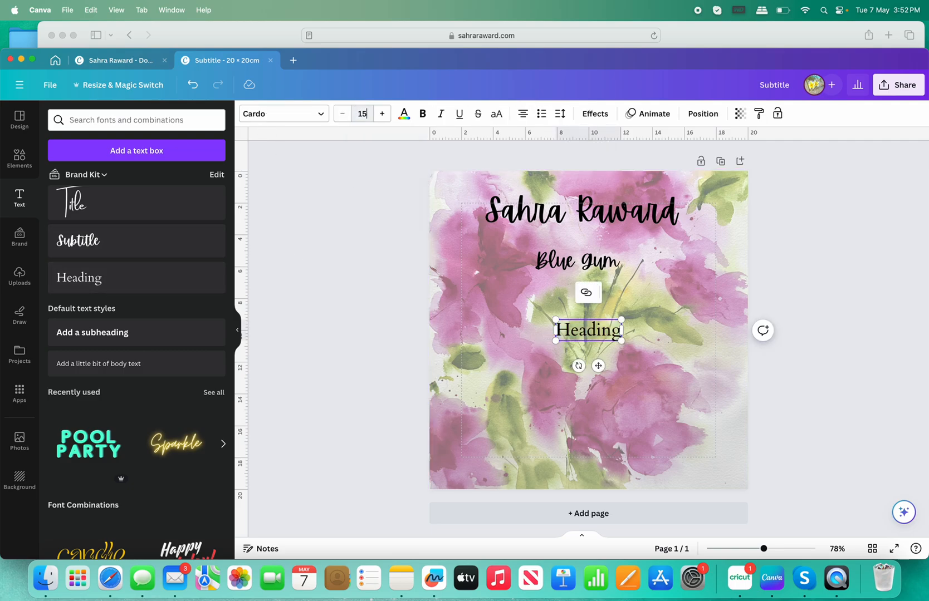
{"action": "left_click", "coordinate": [511, 352]}
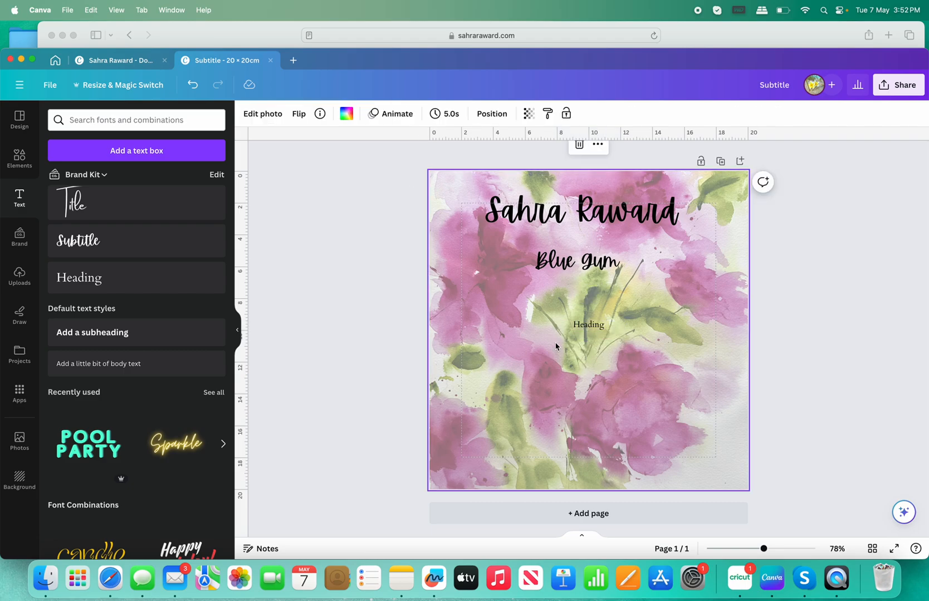
Increase the Heading's font size to 29 and select its placeholder word.
{"action": "double_click", "coordinate": [592, 326]}
{"action": "left_click", "coordinate": [381, 114]}
{"action": "left_click", "coordinate": [382, 114]}
{"action": "left_click", "coordinate": [382, 114]}
{"action": "left_click", "coordinate": [382, 113]}
{"action": "left_click", "coordinate": [381, 114]}
{"action": "left_click", "coordinate": [381, 113]}
{"action": "left_click", "coordinate": [381, 113]}
{"action": "left_click", "coordinate": [382, 113]}
{"action": "left_click", "coordinate": [382, 113]}
{"action": "left_click", "coordinate": [381, 113]}
{"action": "left_click", "coordinate": [382, 113]}
{"action": "left_click", "coordinate": [382, 114]}
{"action": "left_click", "coordinate": [382, 114]}
{"action": "left_click", "coordinate": [382, 113]}
{"action": "left_click", "coordinate": [397, 322]}
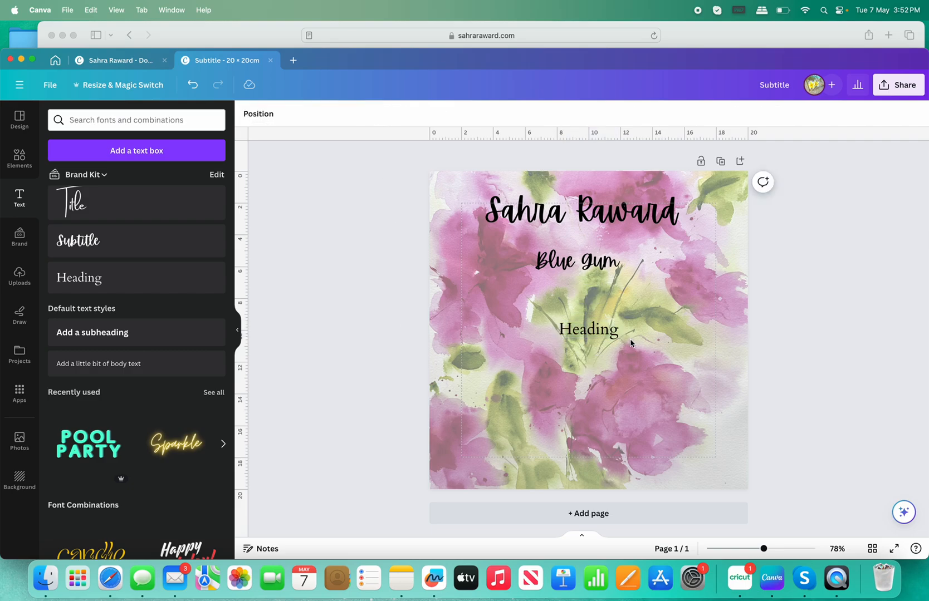
{"action": "left_click", "coordinate": [587, 333]}
{"action": "double_click", "coordinate": [569, 336]}
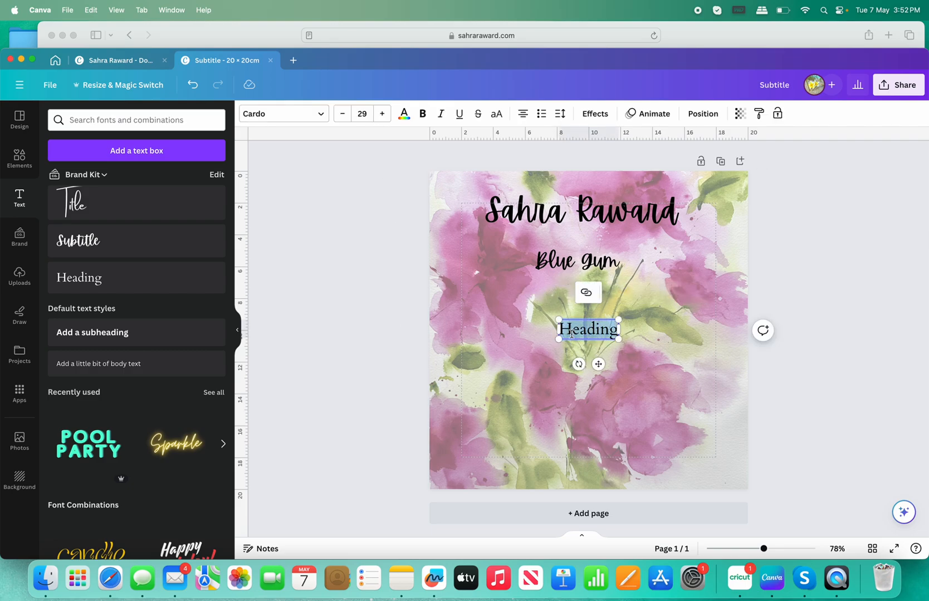
Copy the dimensions line '70 x 80 cm (Silk 55 x 80 cm)' from the Blue Gum shop page.
{"action": "left_click", "coordinate": [698, 43]}
{"action": "scroll", "coordinate": [644, 299], "scroll_direction": "down", "scroll_amount": 3}
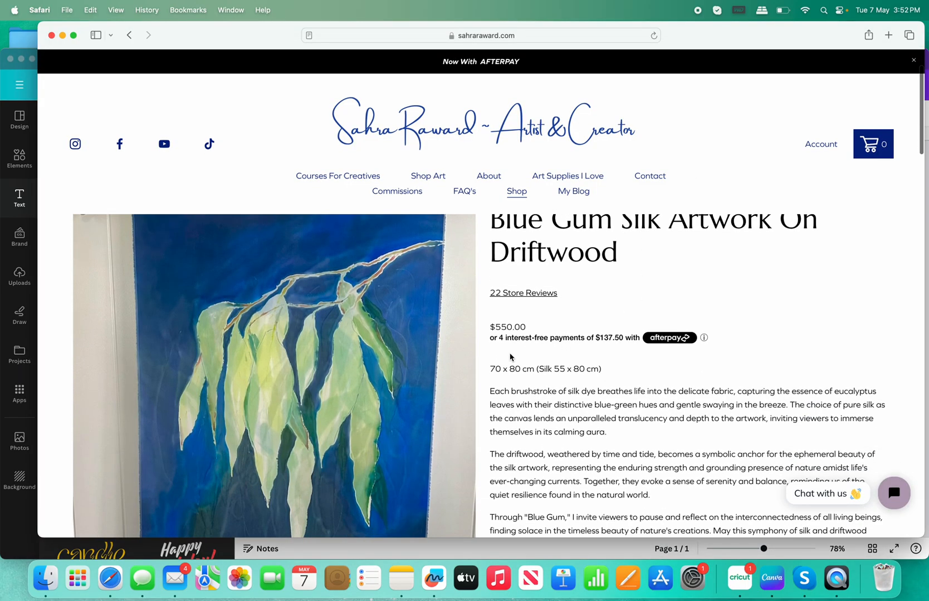
{"action": "left_click_drag", "start_coordinate": [490, 368], "coordinate": [606, 369]}
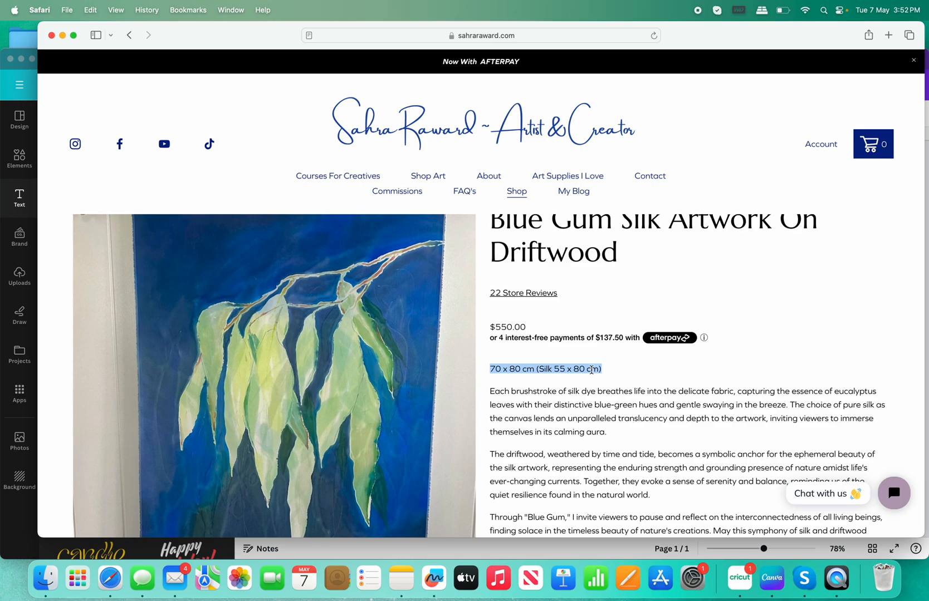
{"action": "right_click", "coordinate": [568, 369]}
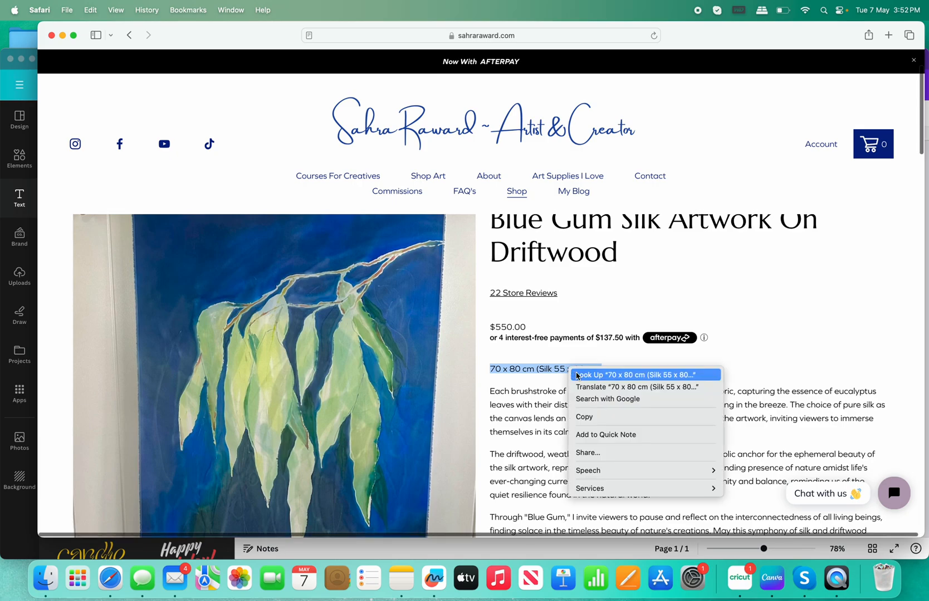
{"action": "left_click", "coordinate": [596, 417]}
Paste the dimensions into the Heading, centre it under Blue Gum, and add another Heading box.
{"action": "left_click", "coordinate": [28, 77]}
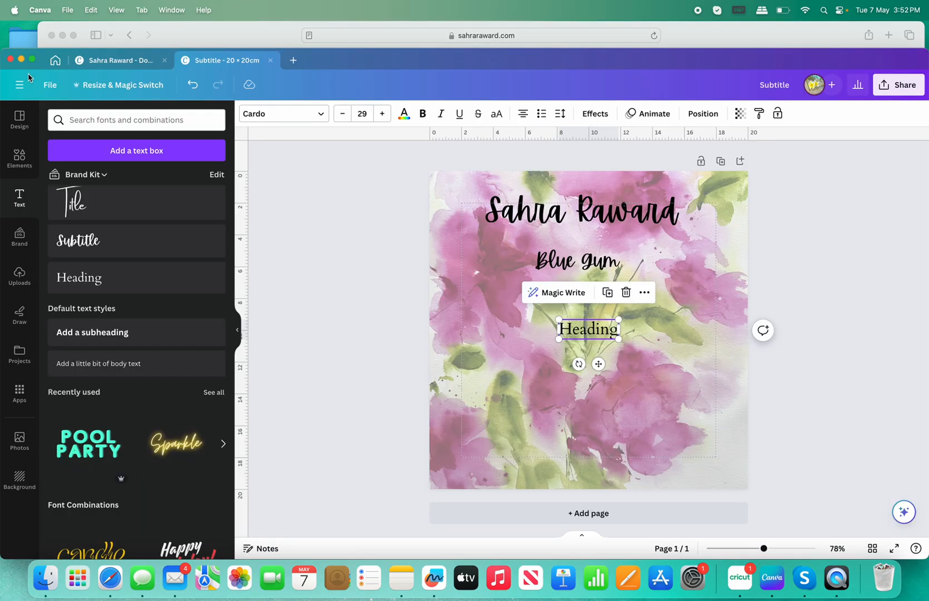
{"action": "double_click", "coordinate": [579, 334]}
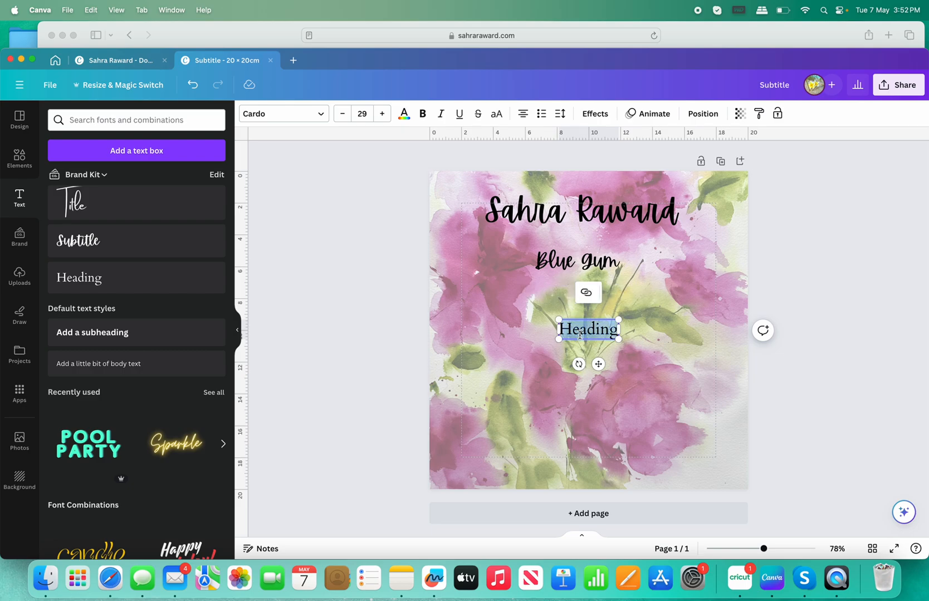
{"action": "right_click", "coordinate": [579, 334]}
{"action": "left_click", "coordinate": [599, 382]}
{"action": "left_click", "coordinate": [356, 343]}
{"action": "left_click_drag", "start_coordinate": [568, 327], "coordinate": [568, 293]}
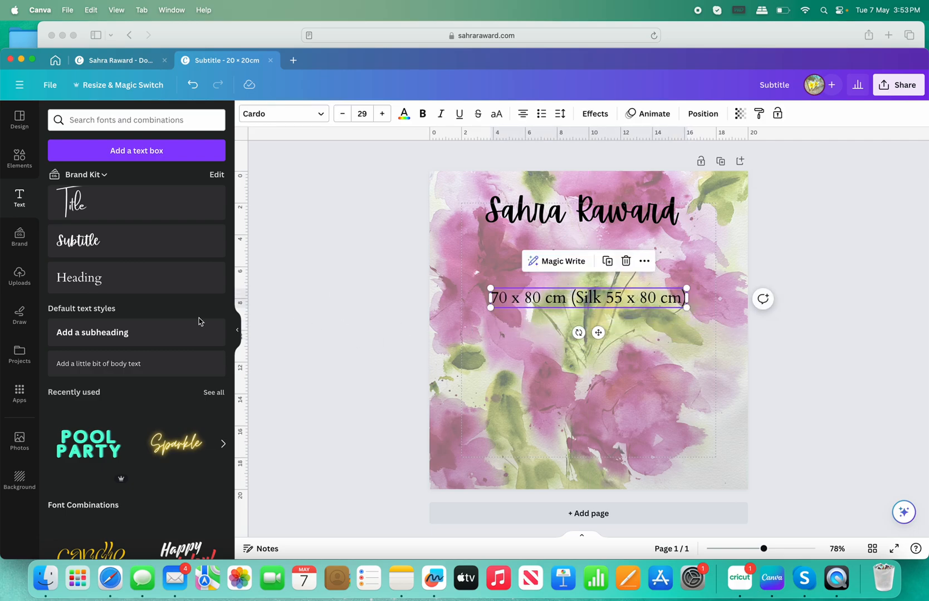
{"action": "left_click", "coordinate": [156, 272]}
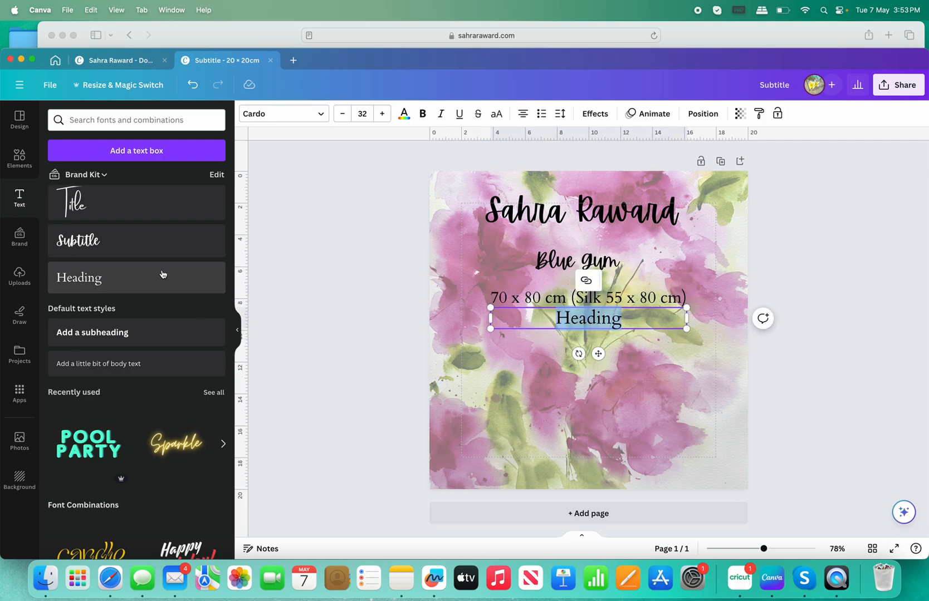
Replace the new Heading's text with '$550.00' and move it near the page bottom.
{"action": "left_click", "coordinate": [481, 349]}
{"action": "left_click", "coordinate": [587, 317]}
{"action": "left_click", "coordinate": [582, 319]}
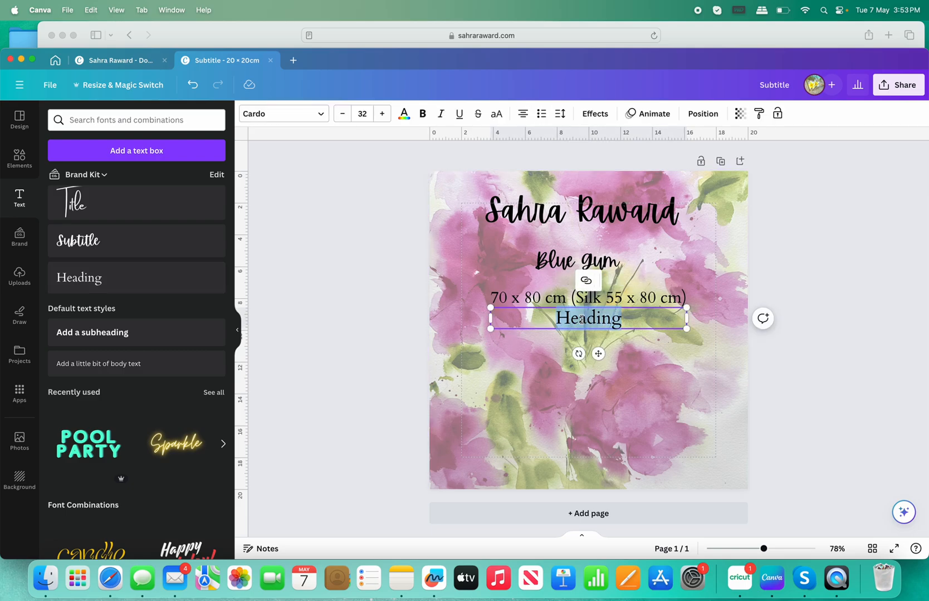
{"action": "type", "text": "$550"}
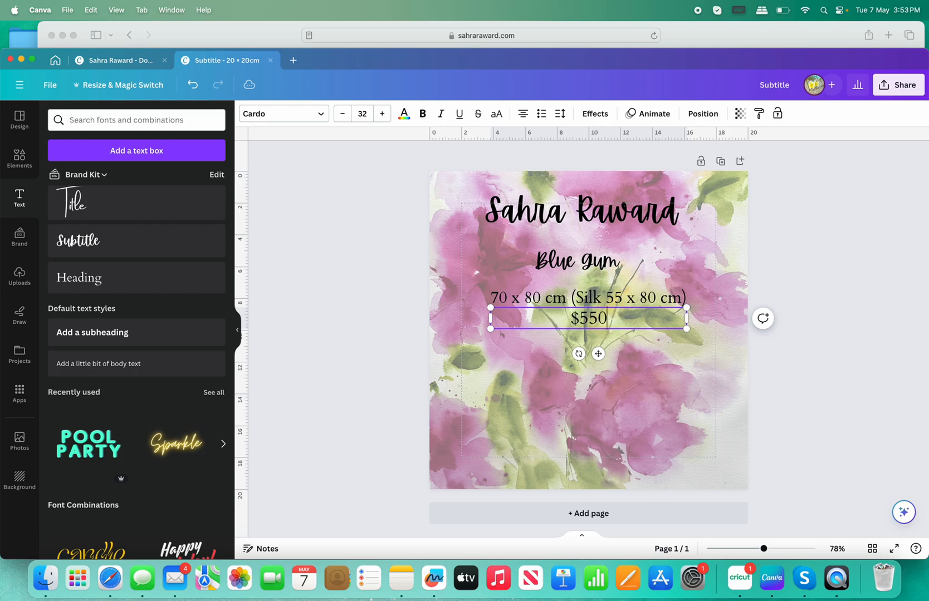
{"action": "type", "text": ".00"}
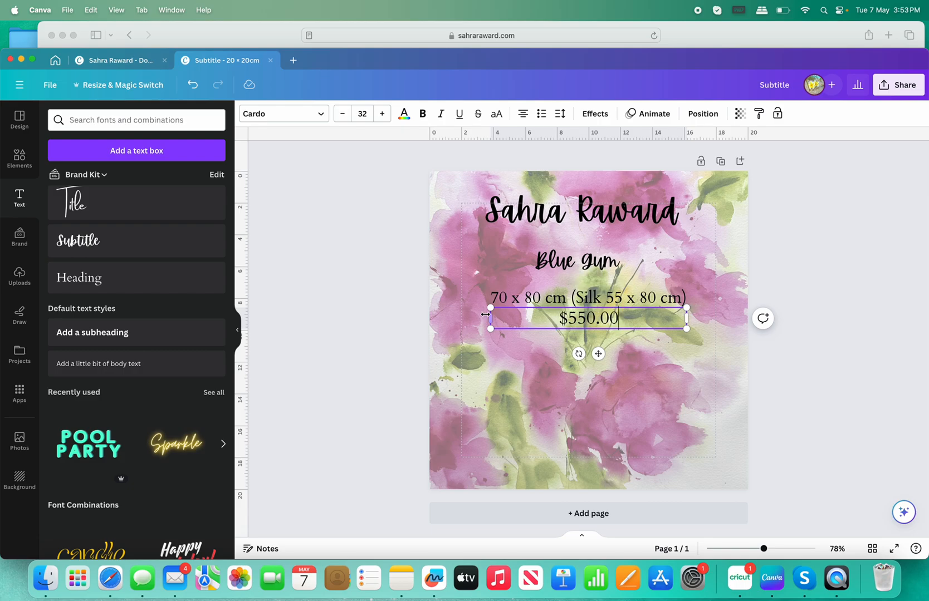
{"action": "left_click_drag", "start_coordinate": [563, 318], "coordinate": [558, 462]}
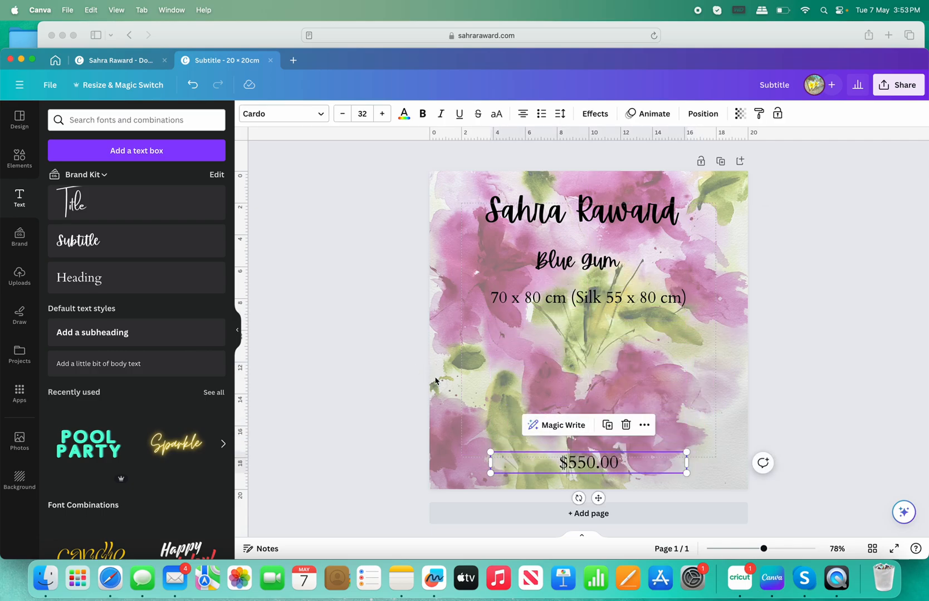
Make the $550.00 price text bold at font size 50.
{"action": "left_click", "coordinate": [563, 463]}
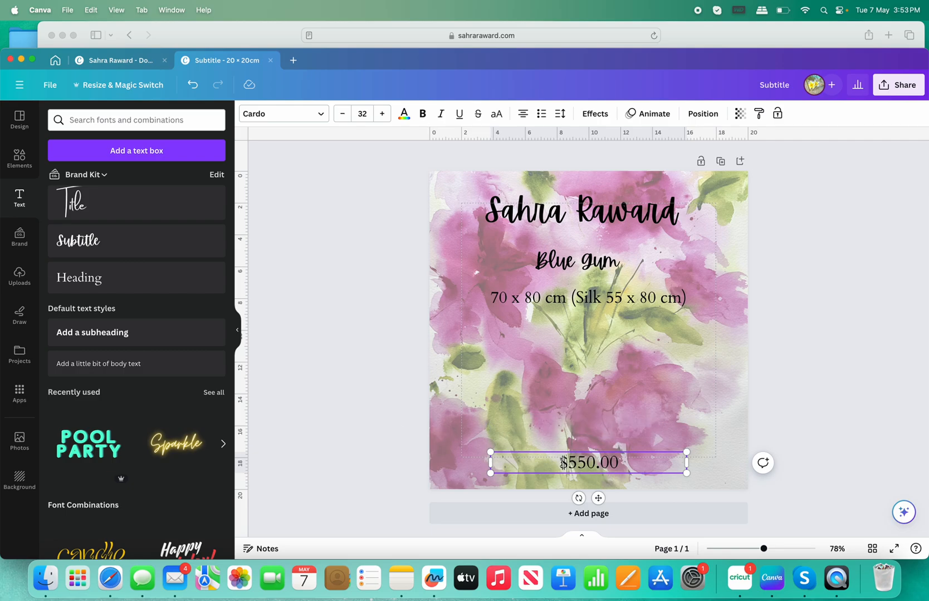
{"action": "left_click_drag", "start_coordinate": [558, 463], "coordinate": [619, 463]}
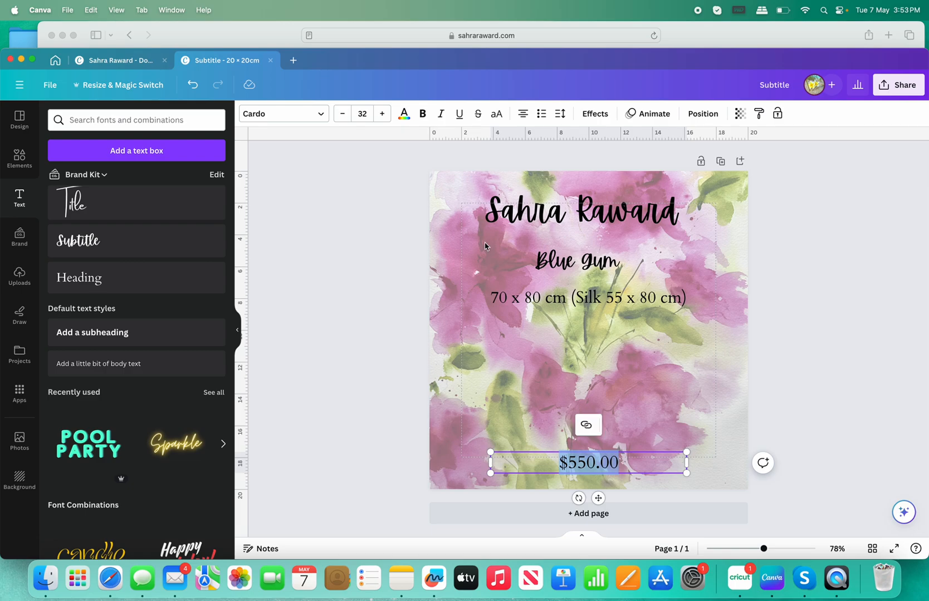
{"action": "left_click", "coordinate": [361, 113]}
{"action": "type", "text": "50"}
{"action": "left_click", "coordinate": [421, 115]}
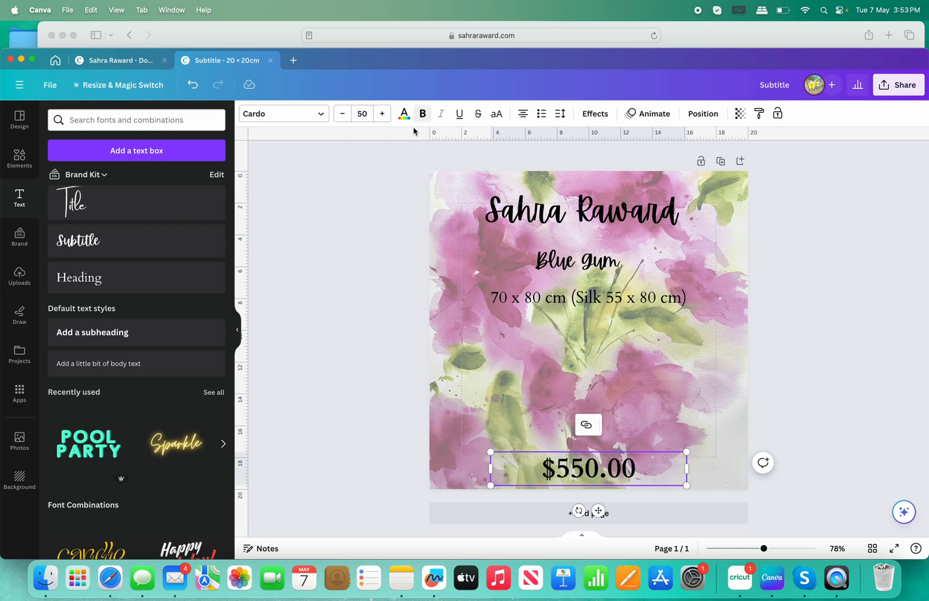
{"action": "left_click", "coordinate": [323, 312]}
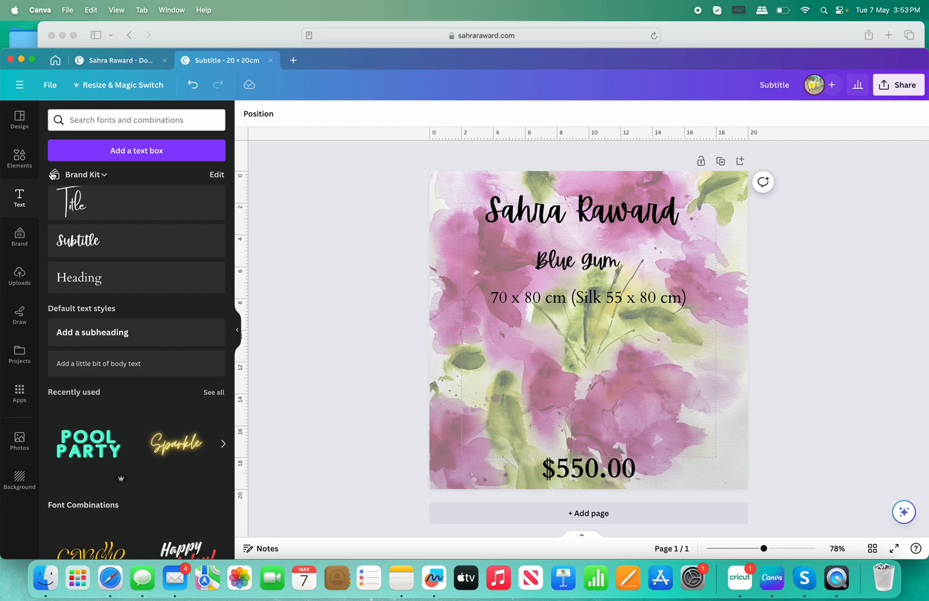
Search the Apps panel for 'Qr Code' and open the QR Code app.
{"action": "left_click", "coordinate": [19, 391]}
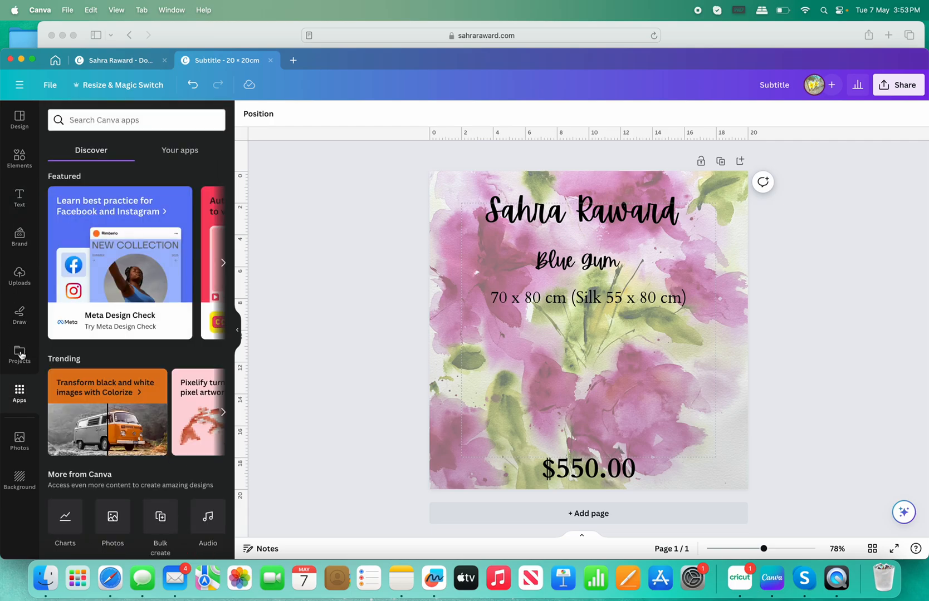
{"action": "left_click", "coordinate": [117, 119]}
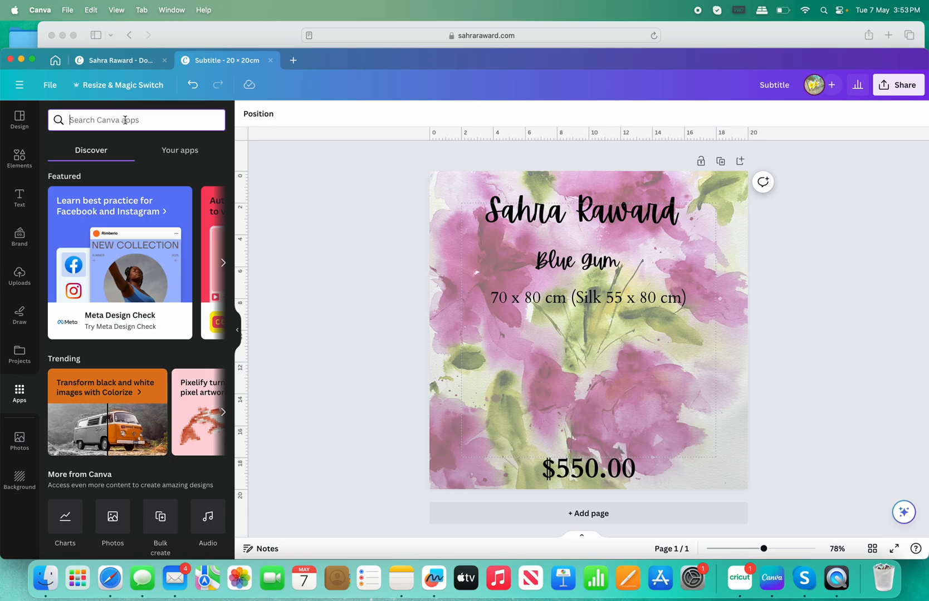
{"action": "type", "text": "Qr"}
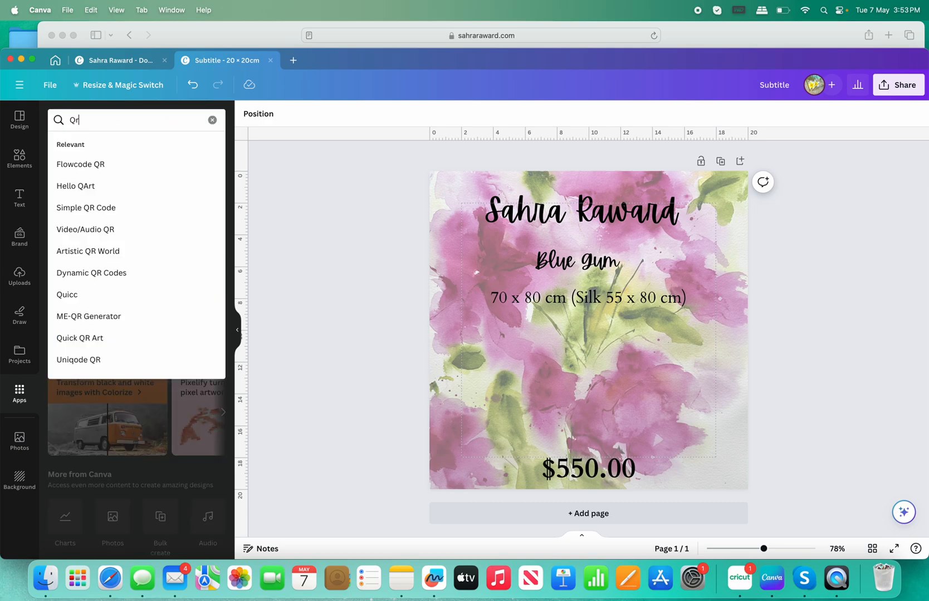
{"action": "type", "text": " Code"}
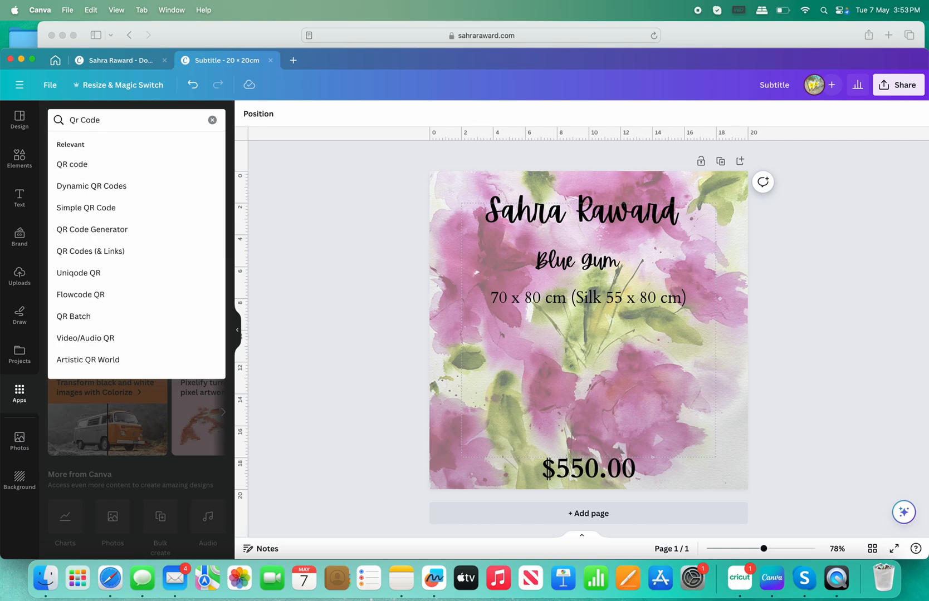
{"action": "left_click", "coordinate": [86, 167]}
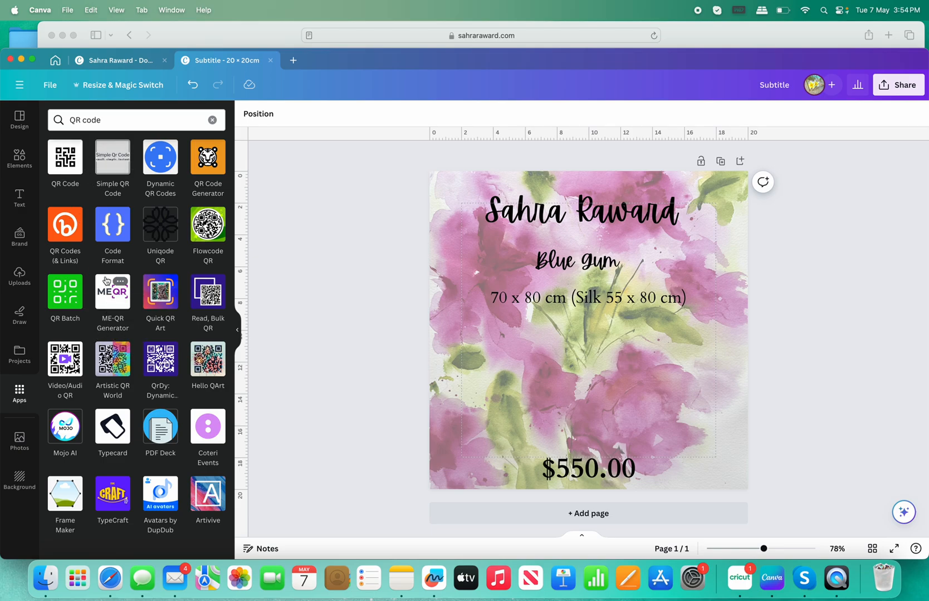
{"action": "left_click", "coordinate": [64, 166]}
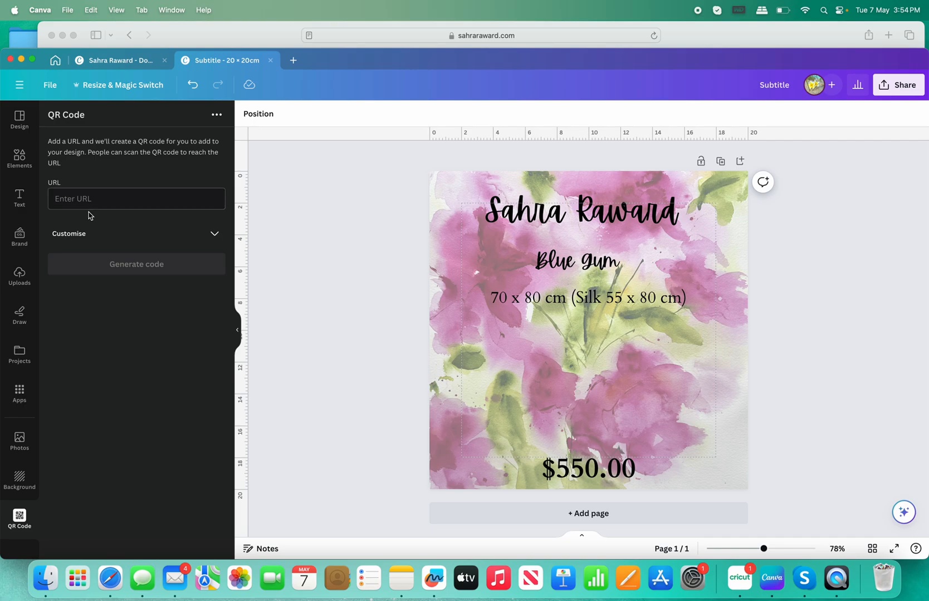
Copy the Blue Gum shop page's full web address from Safari's address bar.
{"action": "left_click", "coordinate": [206, 37]}
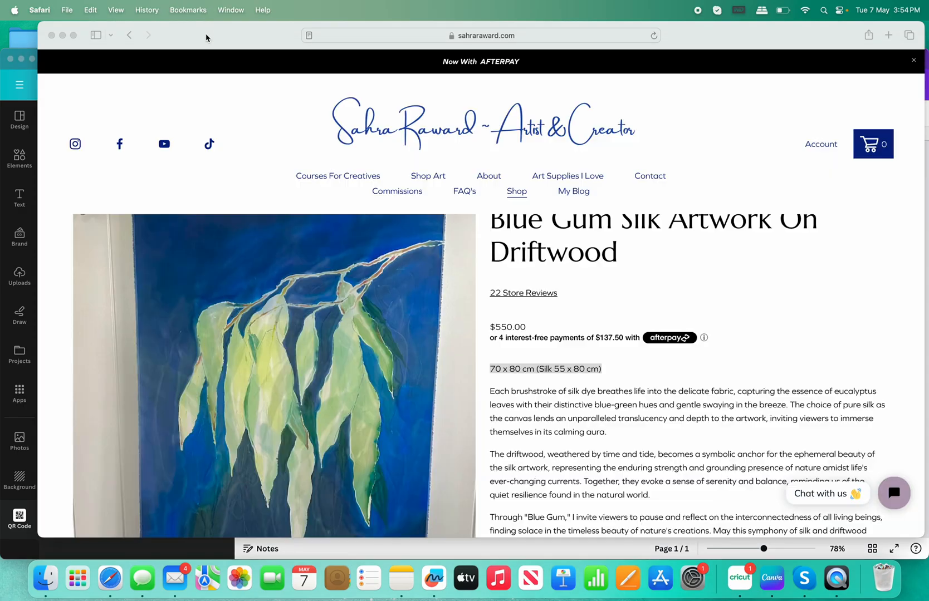
{"action": "left_click", "coordinate": [500, 36]}
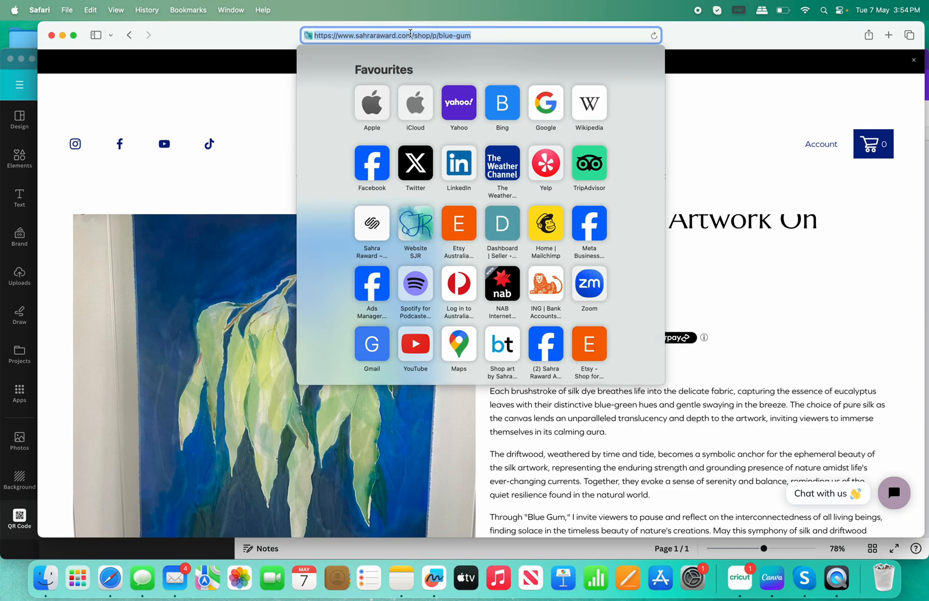
{"action": "right_click", "coordinate": [411, 34]}
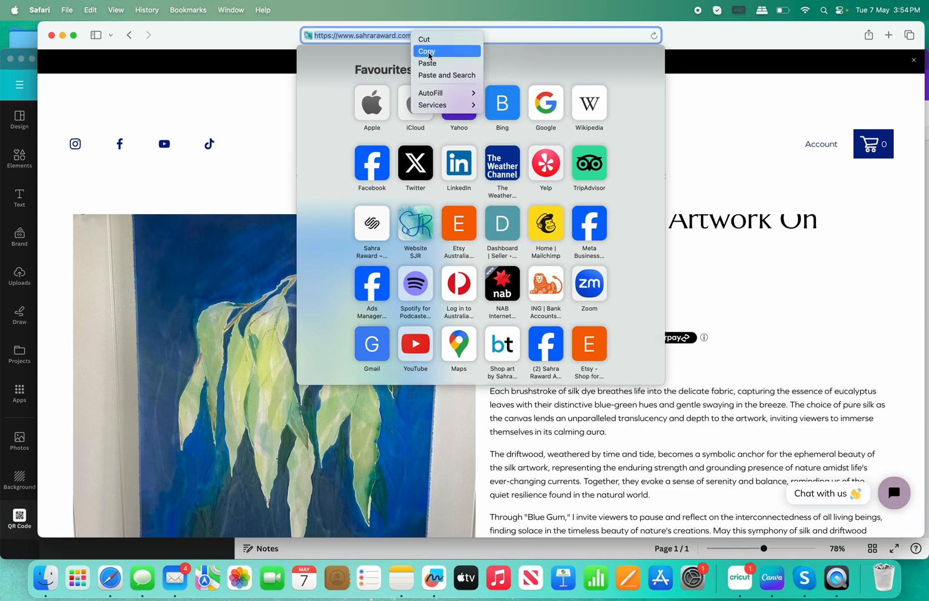
{"action": "left_click", "coordinate": [429, 51]}
Paste the Blue Gum shop address into the QR Code app and generate the code.
{"action": "left_click", "coordinate": [32, 74]}
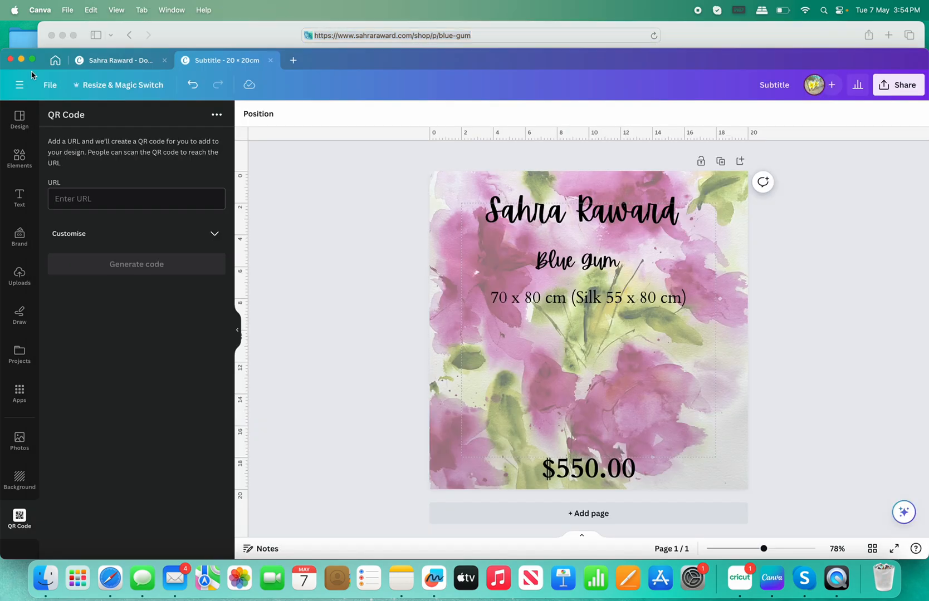
{"action": "right_click", "coordinate": [72, 199]}
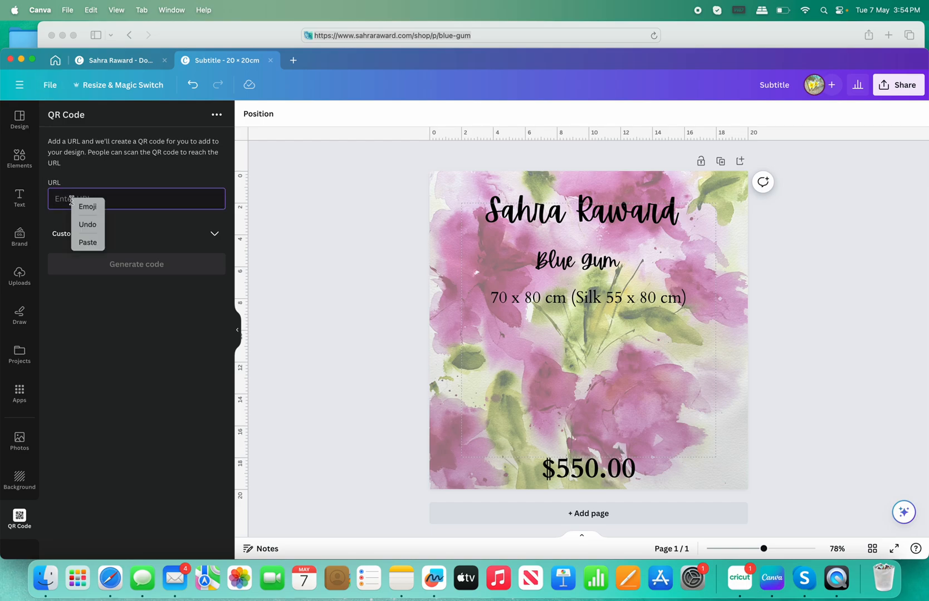
{"action": "left_click", "coordinate": [88, 243]}
{"action": "left_click", "coordinate": [126, 265]}
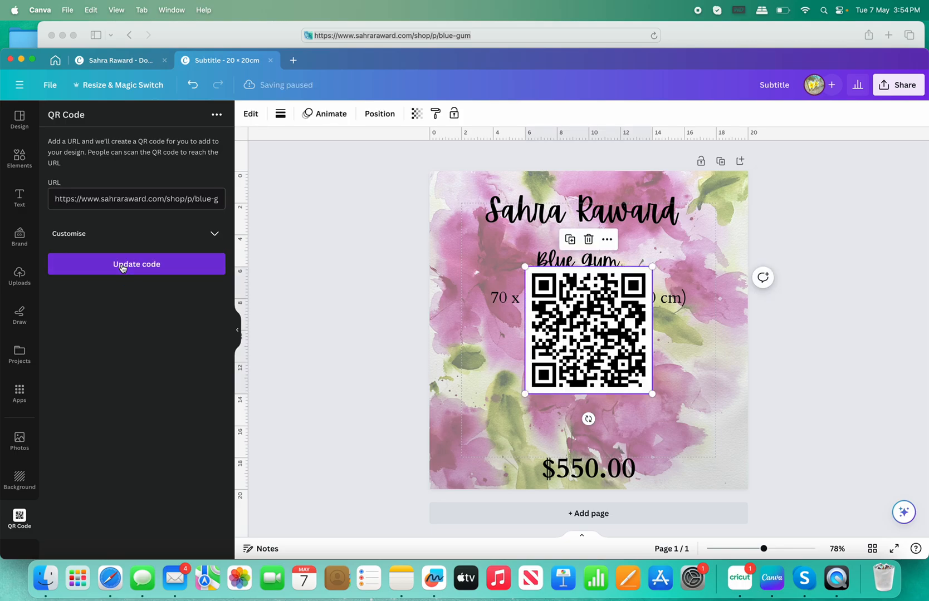
Resize the QR code and centre it between the dimensions line and the price.
{"action": "left_click_drag", "start_coordinate": [596, 325], "coordinate": [600, 373]}
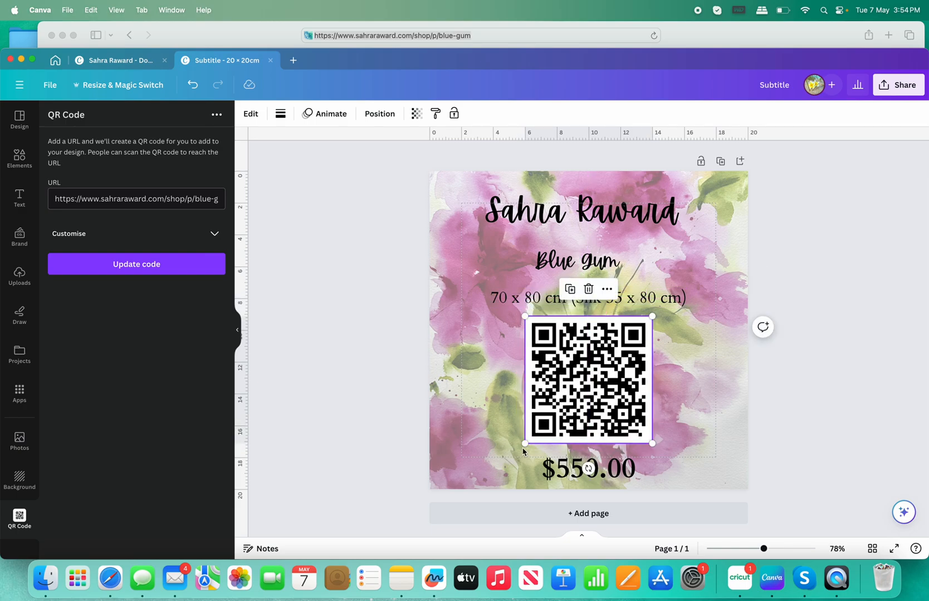
{"action": "left_click_drag", "start_coordinate": [524, 443], "coordinate": [541, 426]}
{"action": "left_click_drag", "start_coordinate": [613, 373], "coordinate": [600, 387]}
{"action": "left_click", "coordinate": [374, 371]}
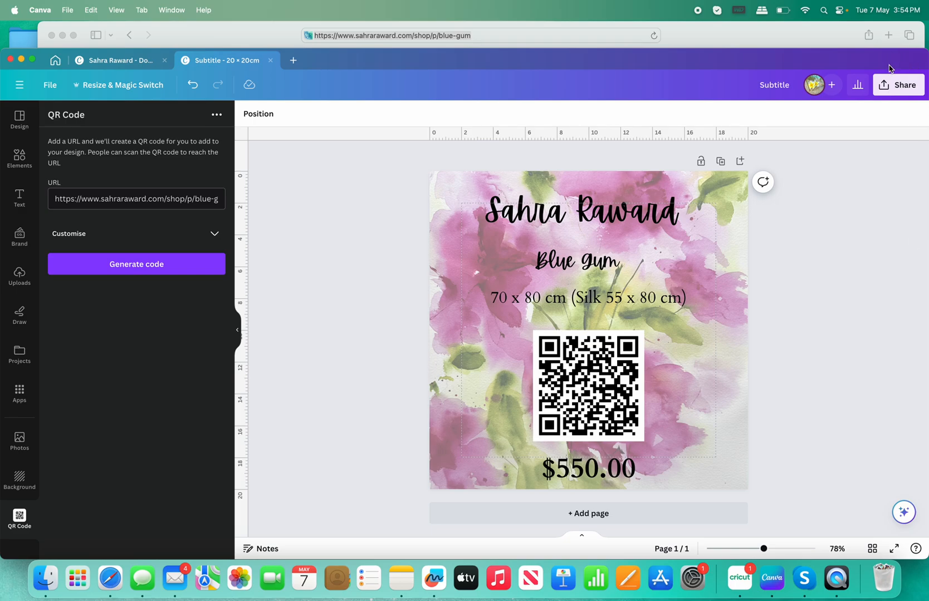
Download the finished label as a 2,000 × 2,000 px PNG image.
{"action": "left_click", "coordinate": [891, 85]}
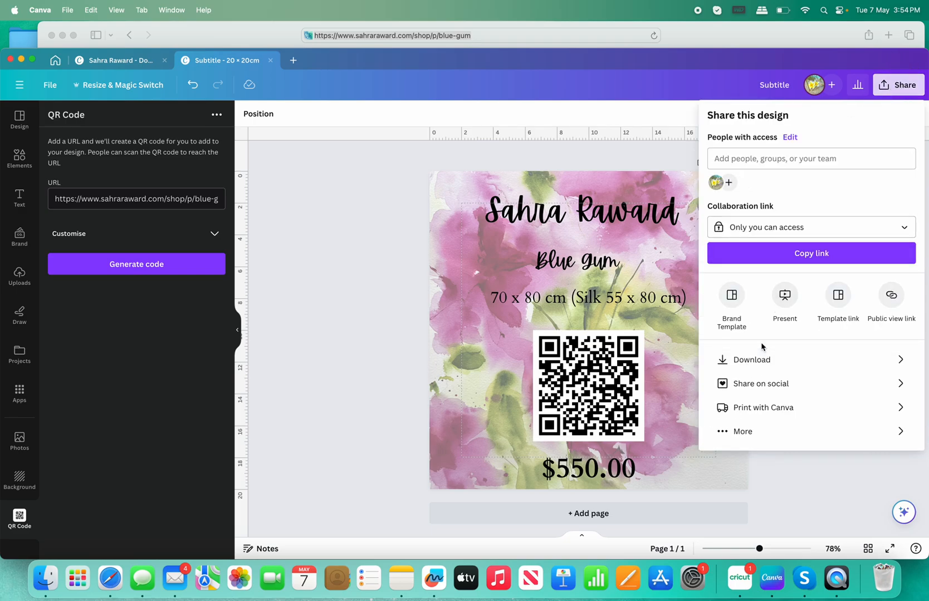
{"action": "left_click", "coordinate": [766, 359]}
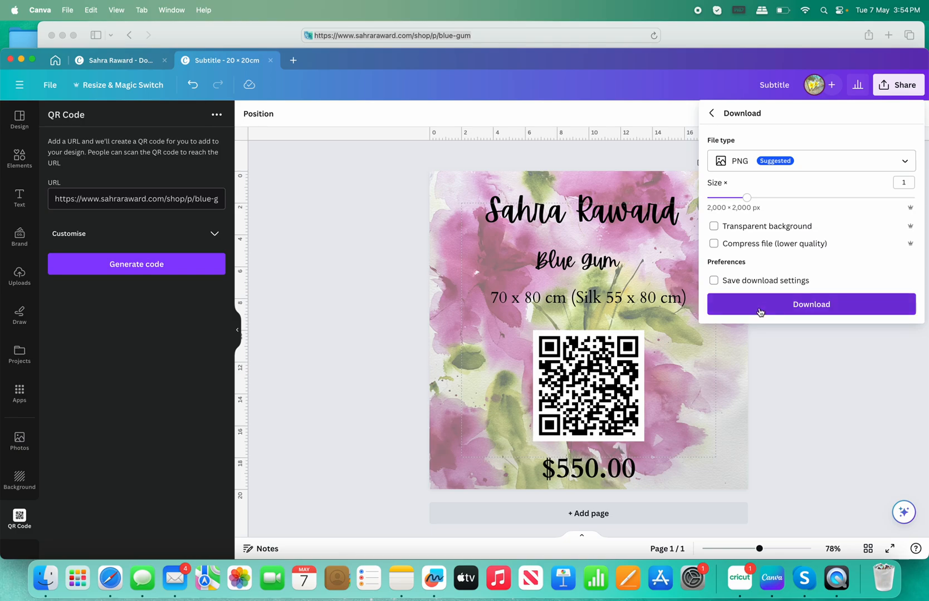
{"action": "left_click", "coordinate": [349, 378]}
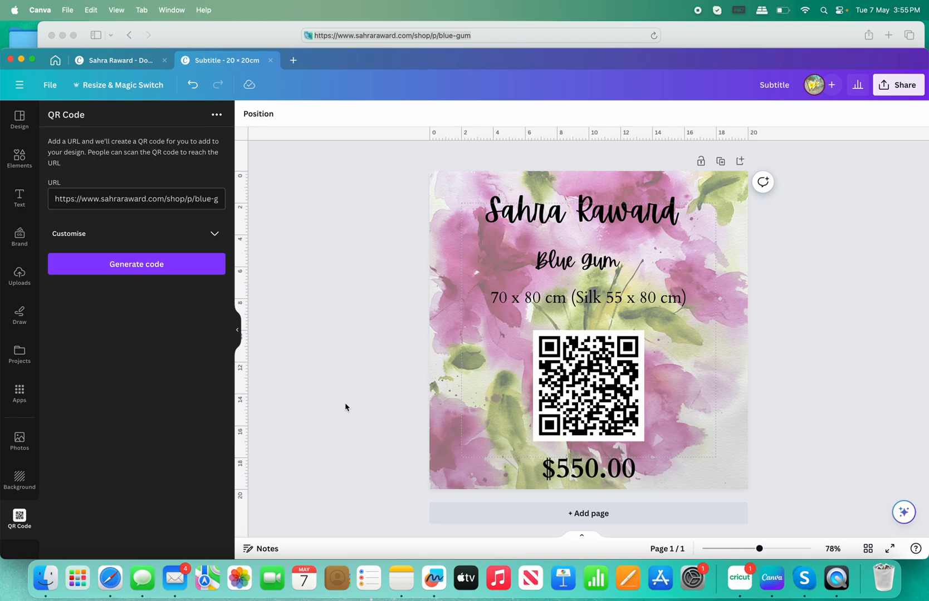
{"action": "left_click", "coordinate": [265, 26]}
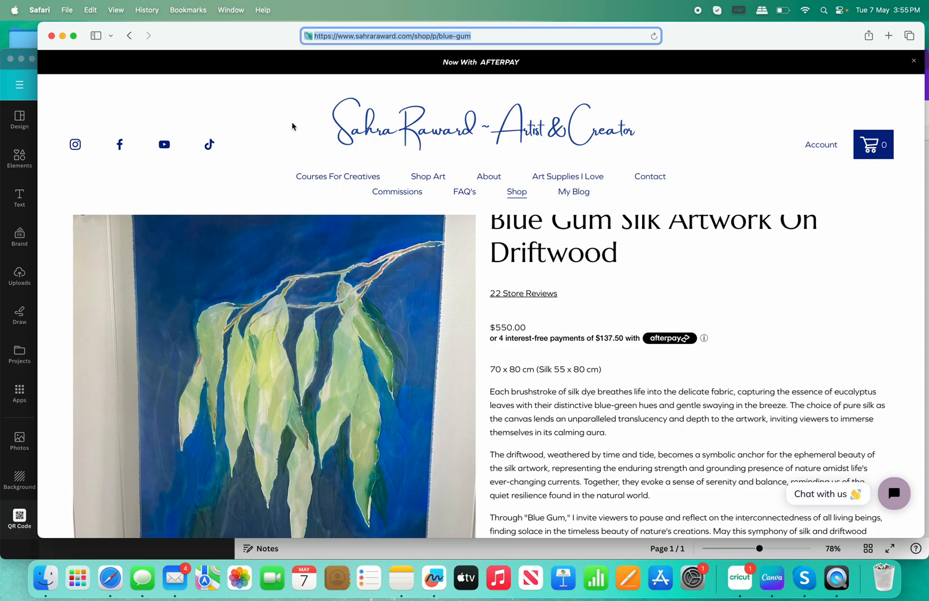
{"action": "scroll", "coordinate": [569, 327], "scroll_direction": "up", "scroll_amount": 3}
{"action": "scroll", "coordinate": [569, 327], "scroll_direction": "down", "scroll_amount": 5}
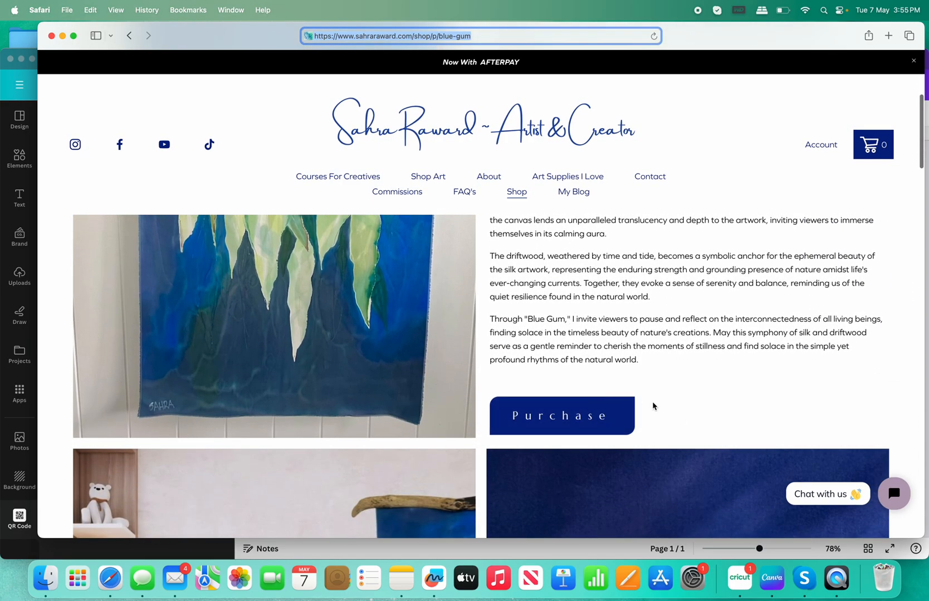
{"action": "scroll", "coordinate": [653, 404], "scroll_direction": "down", "scroll_amount": 7}
{"action": "scroll", "coordinate": [649, 391], "scroll_direction": "down", "scroll_amount": 12}
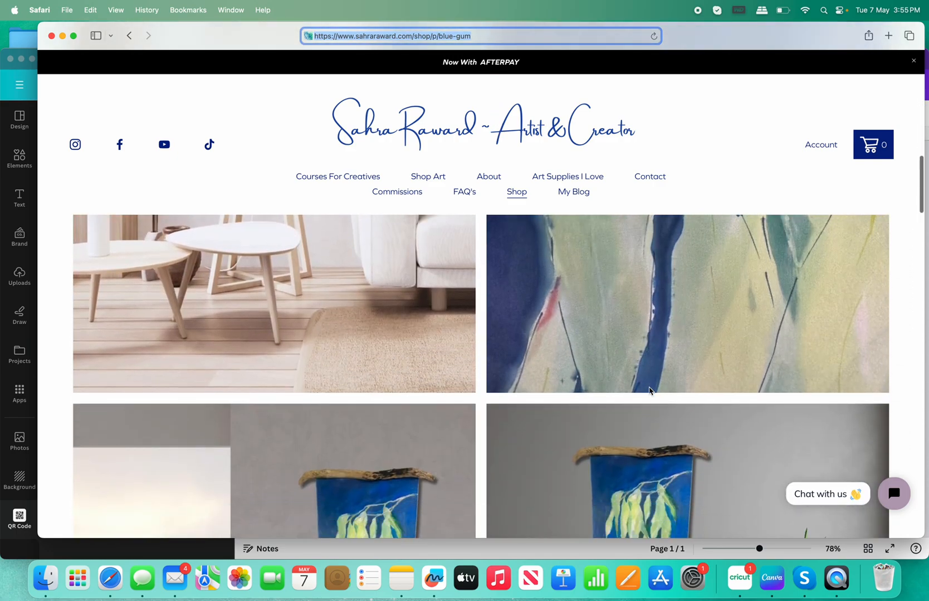
{"action": "scroll", "coordinate": [649, 388], "scroll_direction": "down", "scroll_amount": 10}
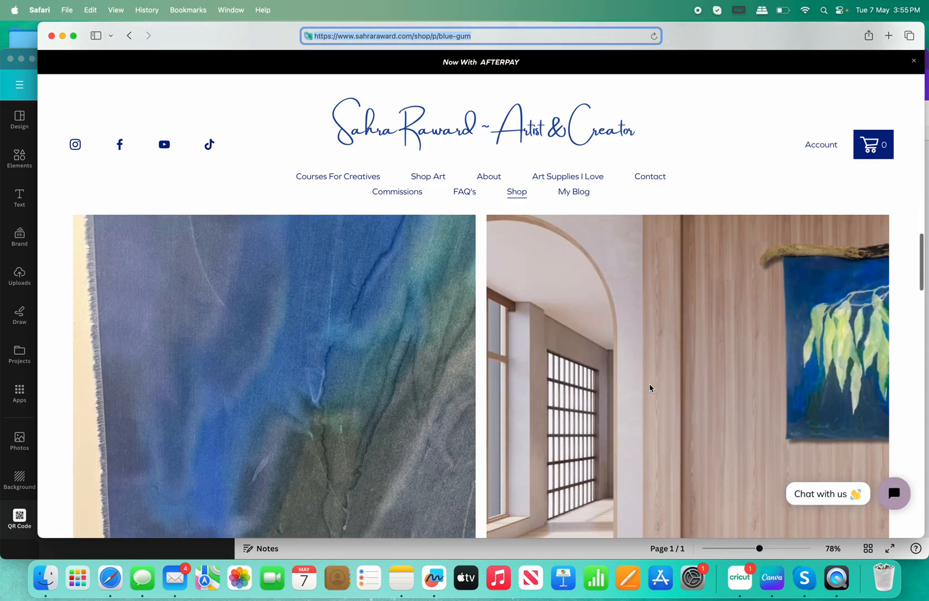
{"action": "scroll", "coordinate": [649, 388], "scroll_direction": "up", "scroll_amount": 20}
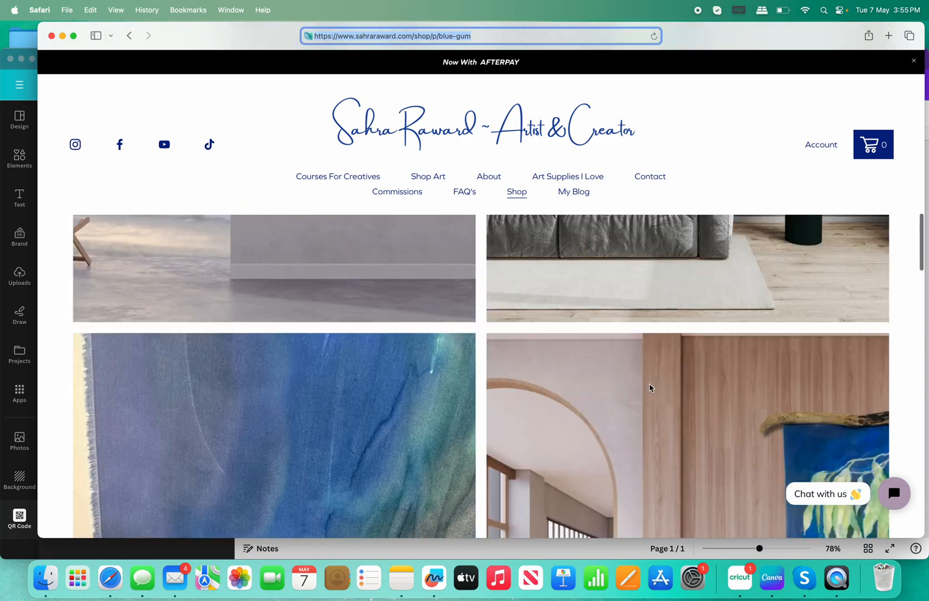
{"action": "scroll", "coordinate": [649, 388], "scroll_direction": "down", "scroll_amount": 2}
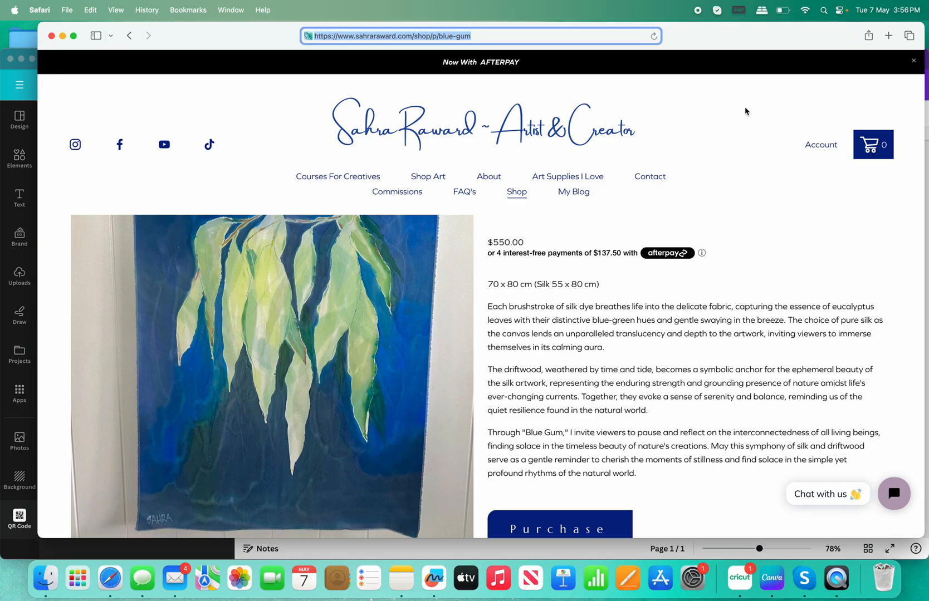
{"action": "left_click", "coordinate": [30, 77]}
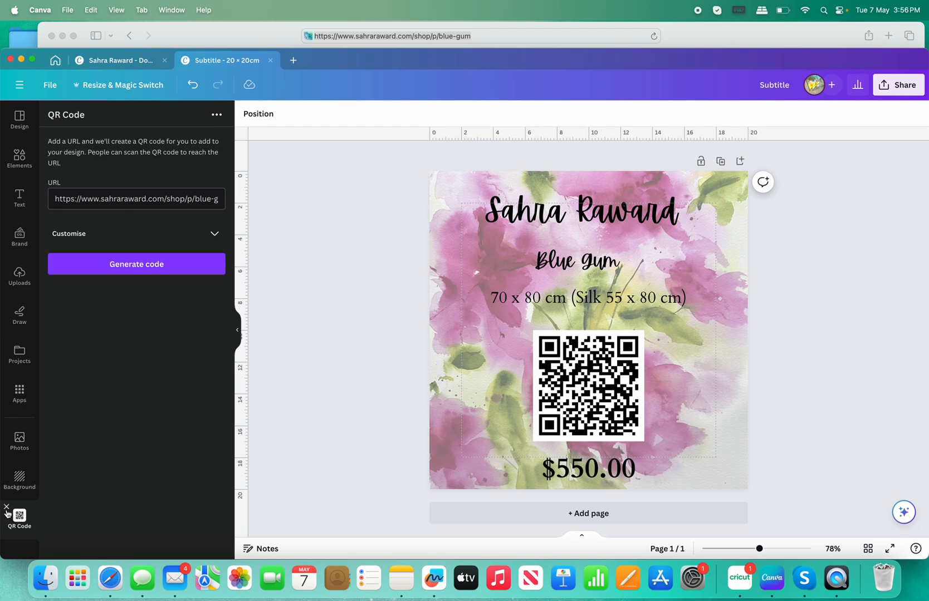
Reopen the QR Code app and paste the Blue Gum shop address into its URL field.
{"action": "left_click", "coordinate": [8, 502]}
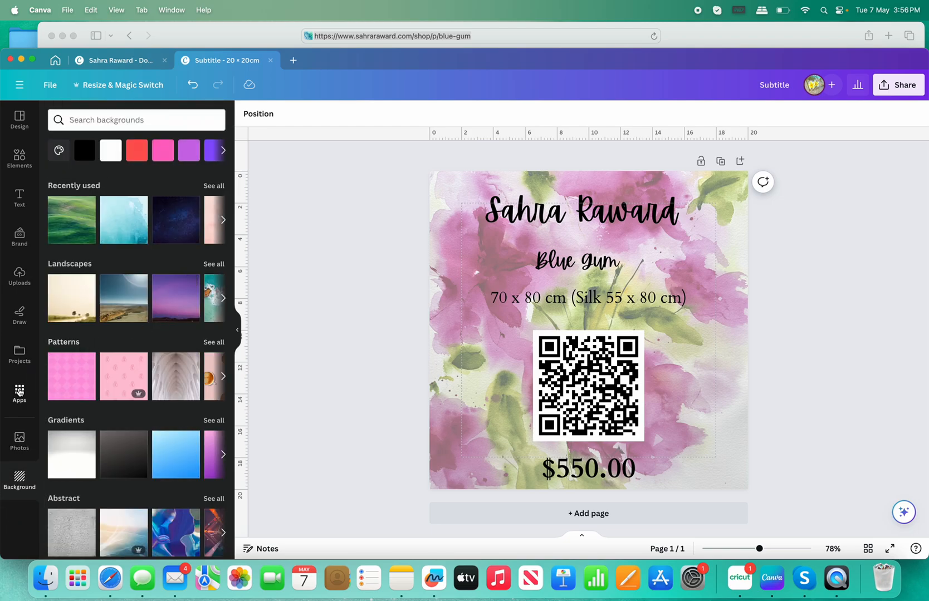
{"action": "left_click", "coordinate": [20, 392]}
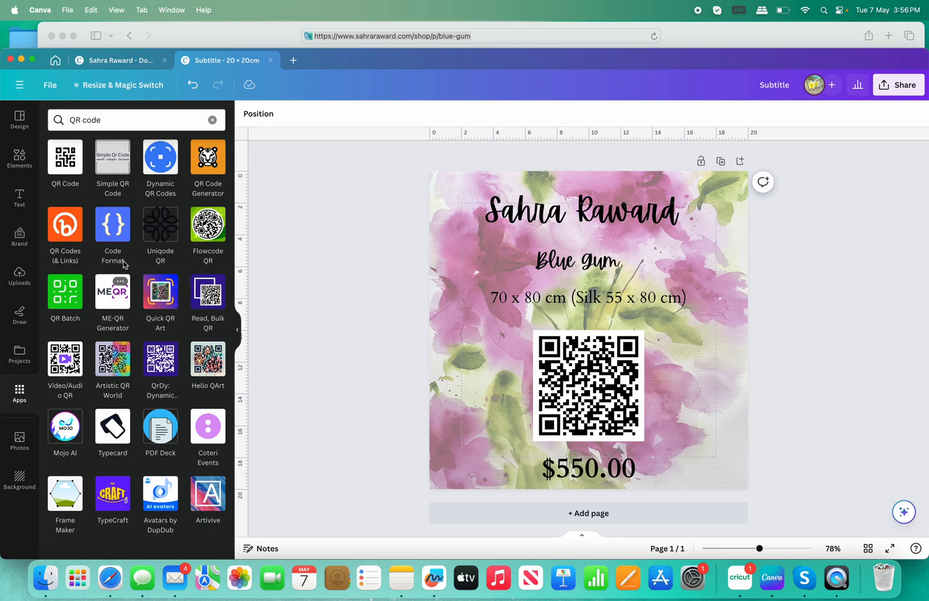
{"action": "left_click", "coordinate": [61, 168]}
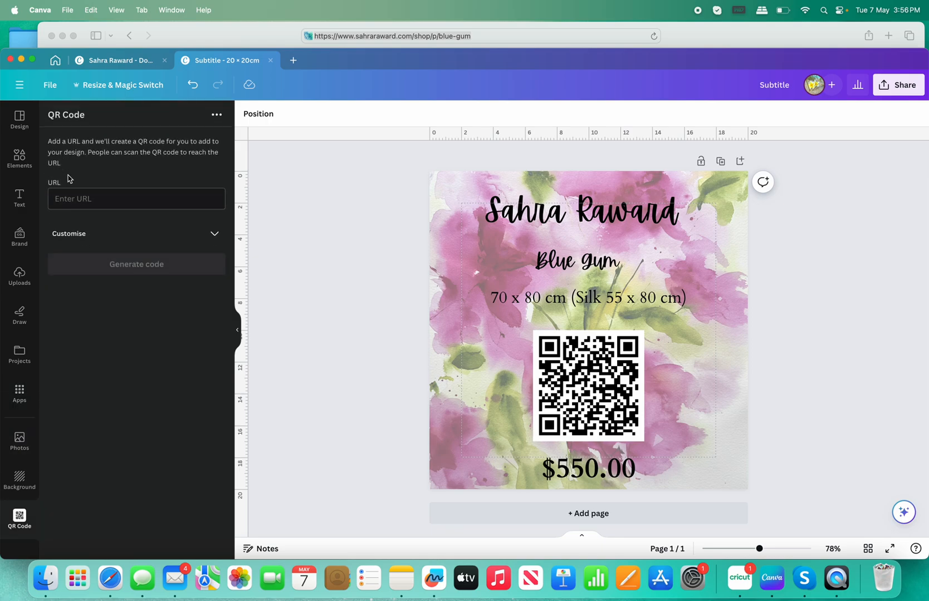
{"action": "right_click", "coordinate": [75, 198]}
{"action": "left_click", "coordinate": [91, 241]}
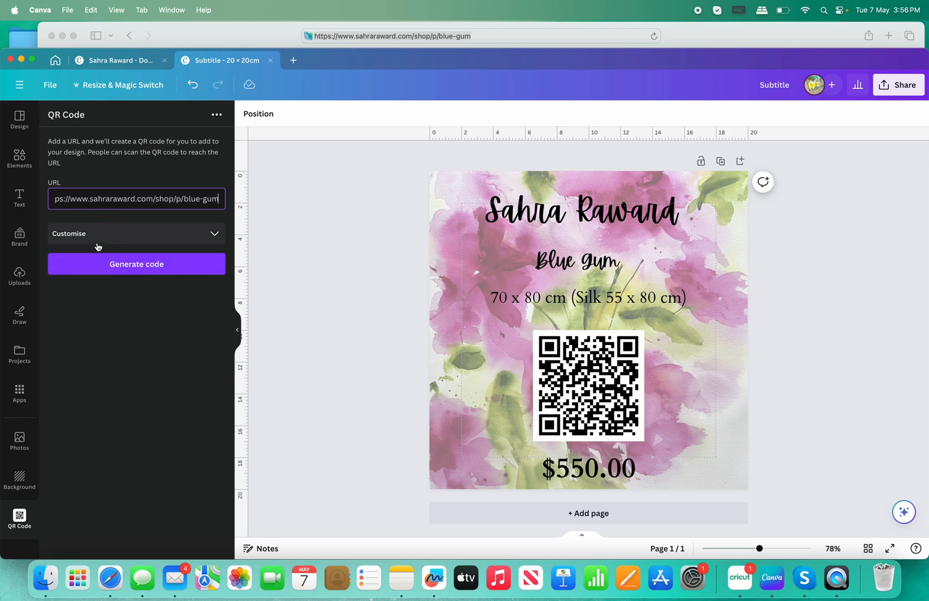